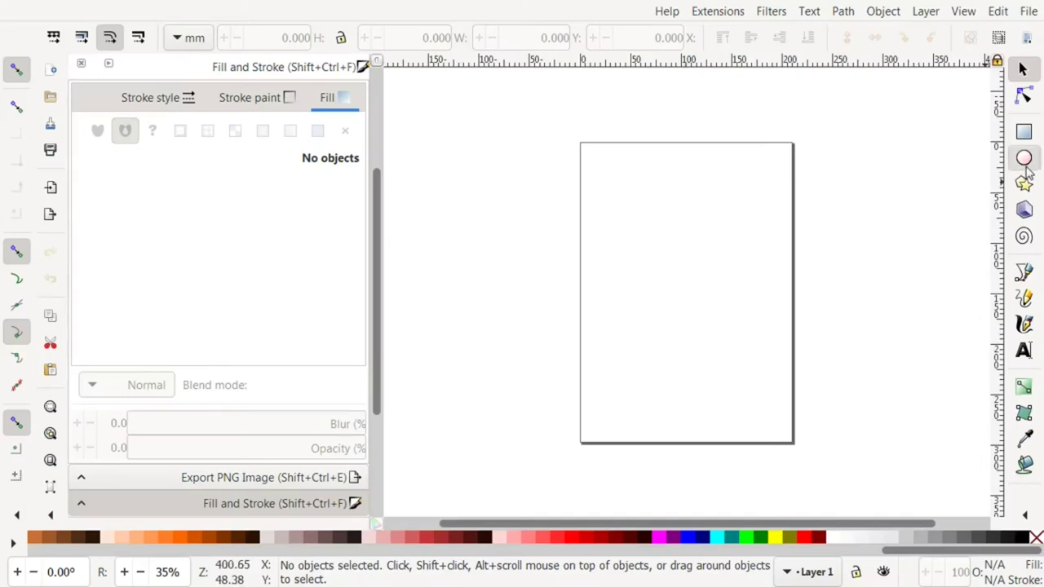
# - Draw an oval mid-page, fill it orange ff8900ff, and widen it toward the left
pyautogui.press('e')
pyautogui.moveTo(633, 157)
pyautogui.mouseDown()
pyautogui.moveTo(737, 347)
pyautogui.moveTo(774, 367)
pyautogui.mouseUp()
pyautogui.click(179, 543)
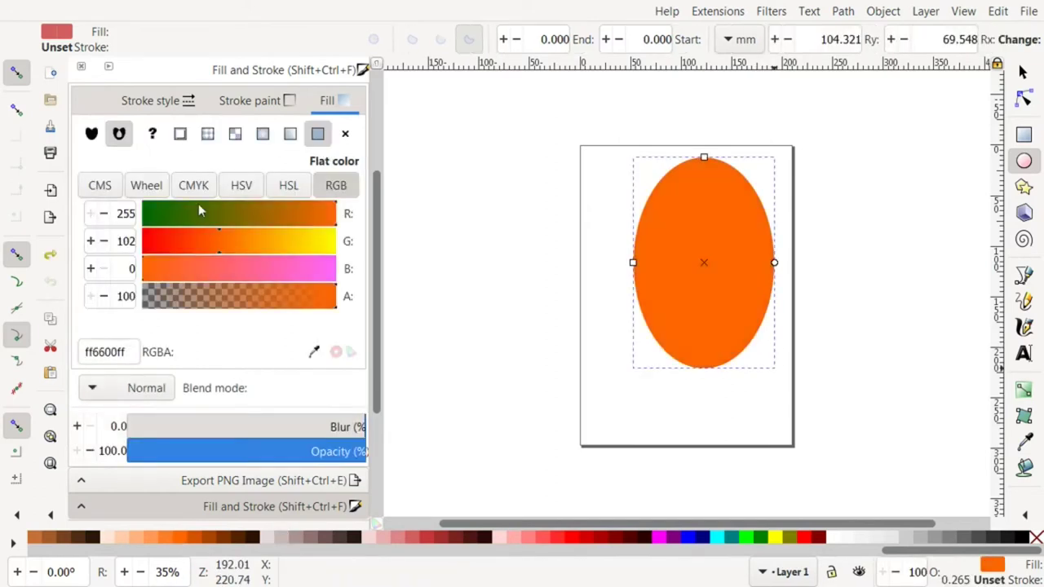
pyautogui.moveTo(220, 256); pyautogui.dragTo(248, 256)
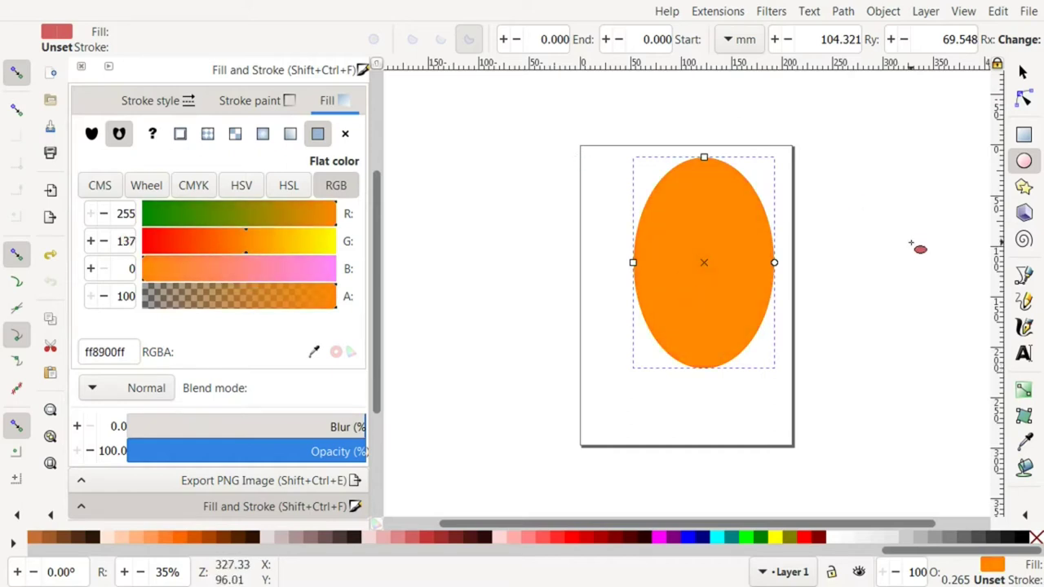
pyautogui.click(1022, 73)
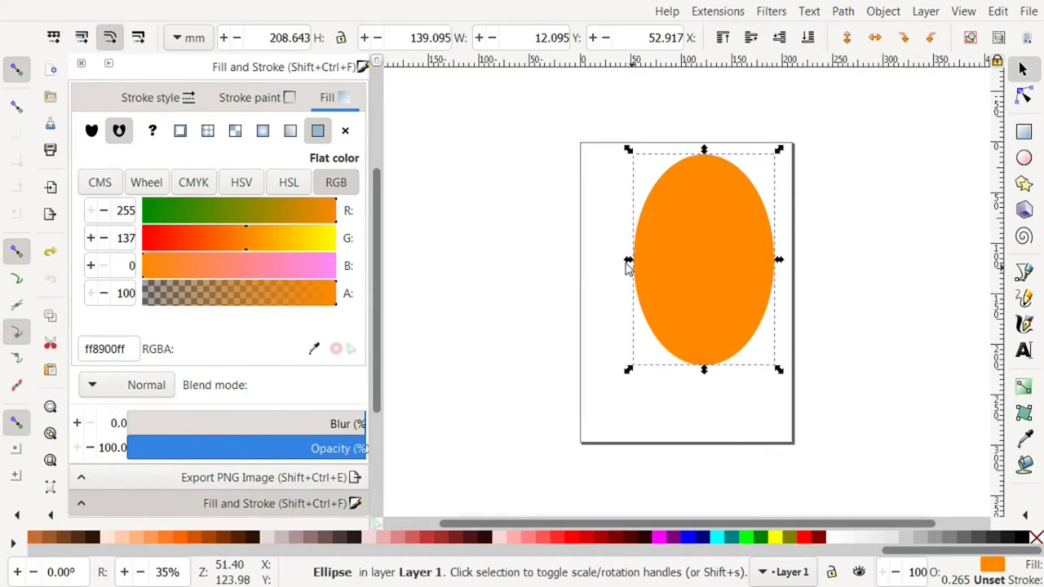
pyautogui.moveTo(628, 262); pyautogui.dragTo(613, 263)
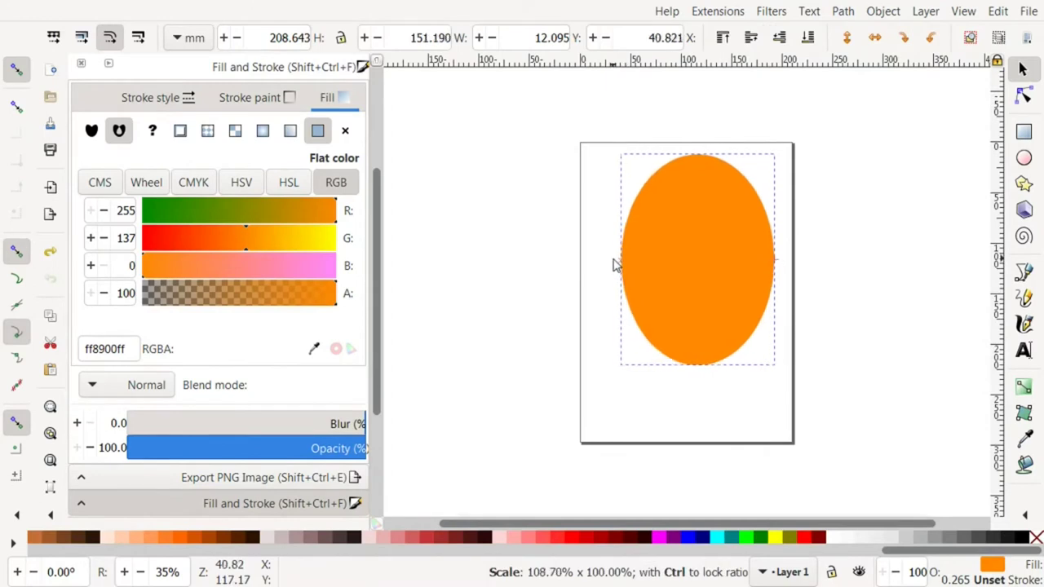
# - Draw a long black rectangular bar beside the page
pyautogui.click(1024, 273)
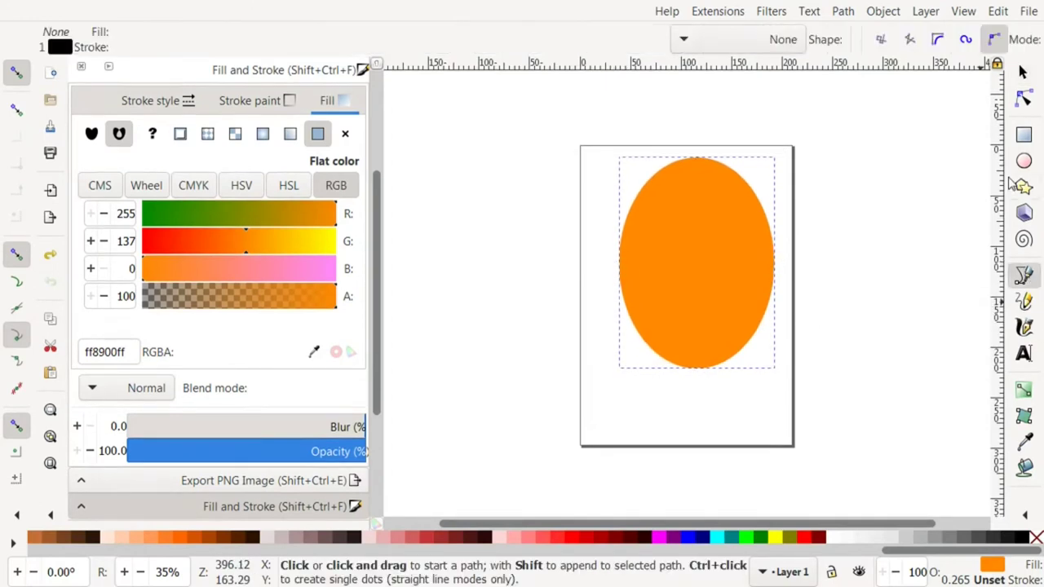
pyautogui.click(1024, 135)
pyautogui.moveTo(791, 199); pyautogui.dragTo(960, 217)
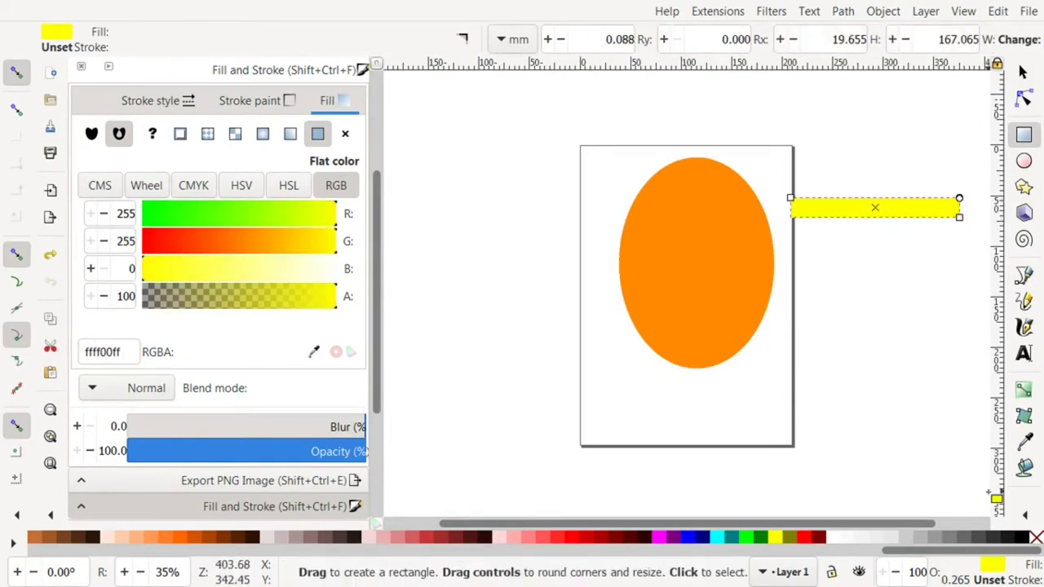
pyautogui.click(1026, 540)
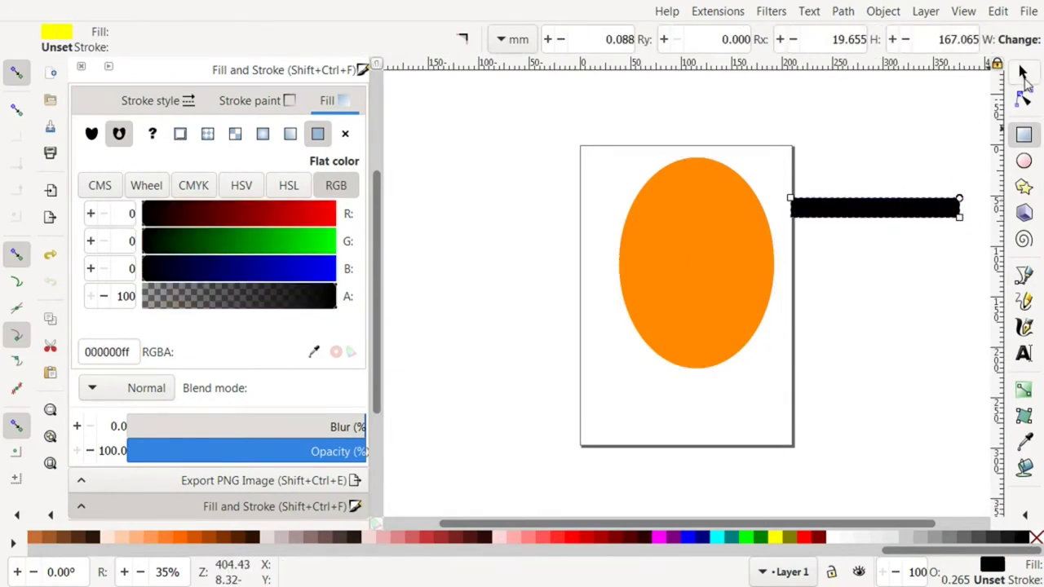
# - Move the bar across the body's middle, narrow it to fit, and convert it to a path
pyautogui.click(1024, 73)
pyautogui.moveTo(862, 209)
pyautogui.mouseDown()
pyautogui.moveTo(676, 249)
pyautogui.moveTo(701, 272)
pyautogui.mouseUp()
pyautogui.moveTo(795, 263); pyautogui.dragTo(783, 262)
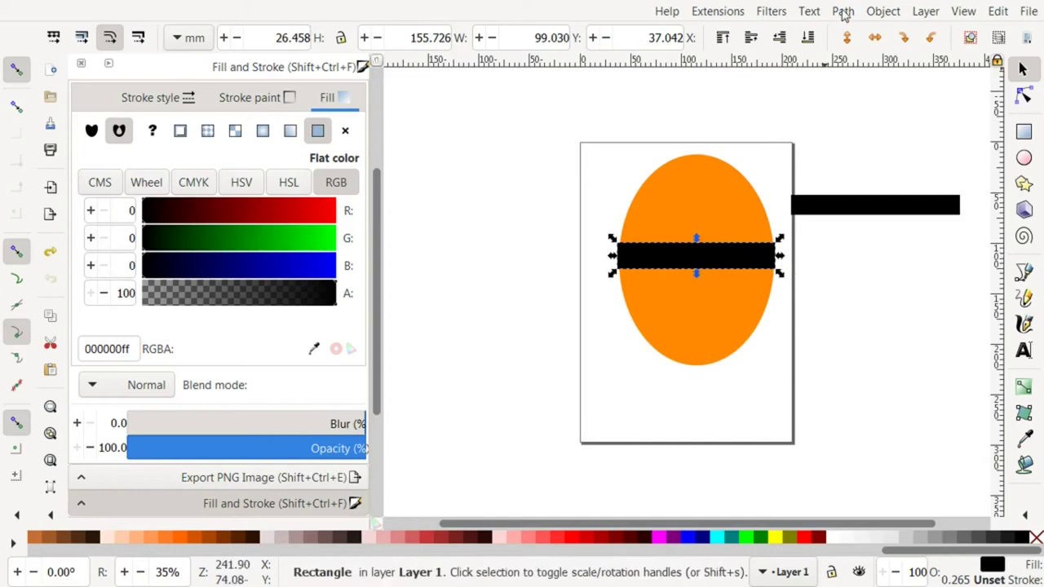
pyautogui.press('5')
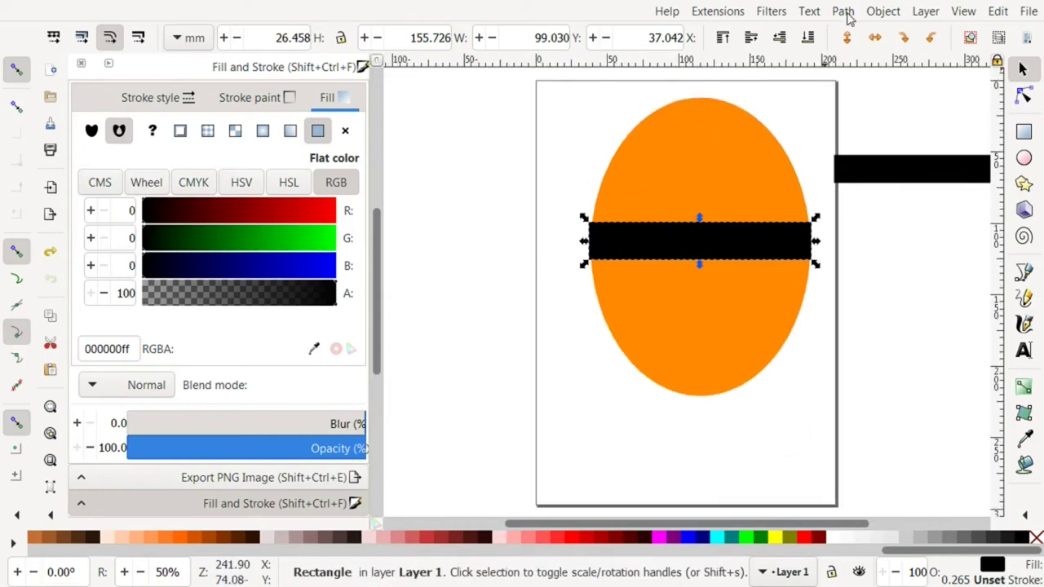
pyautogui.click(843, 10)
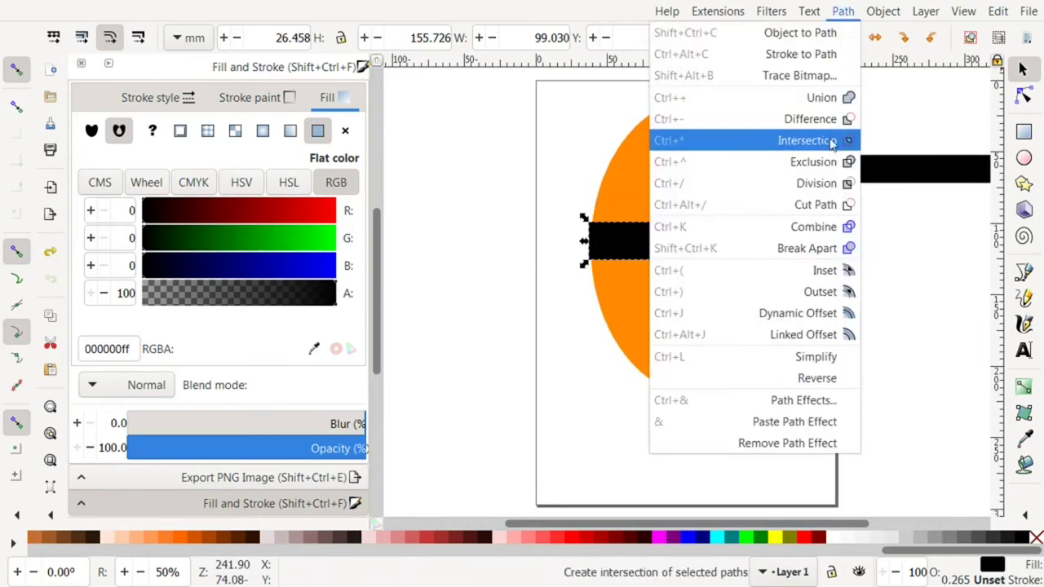
pyautogui.click(795, 31)
pyautogui.press('n')
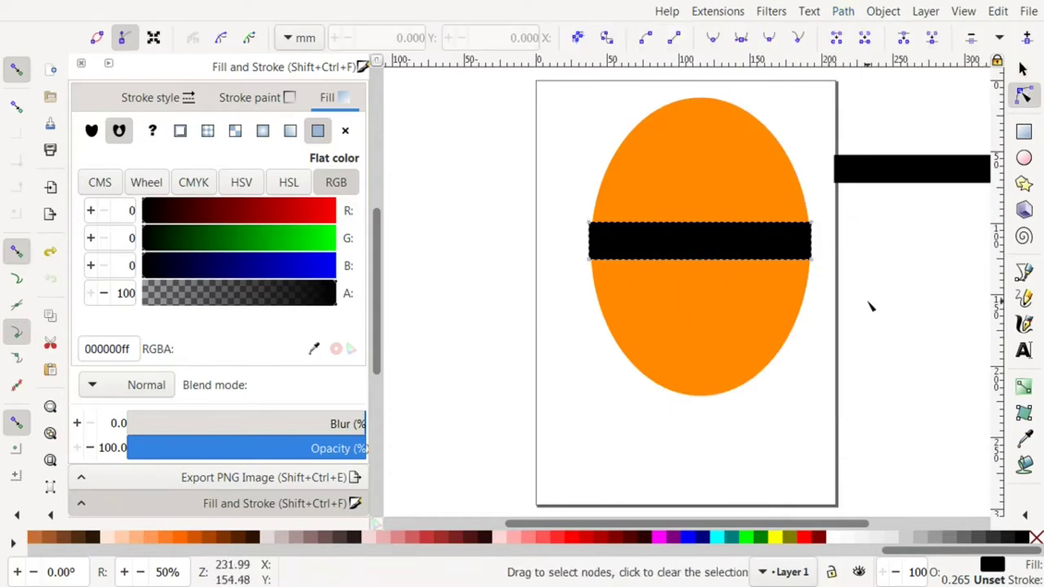
pyautogui.press('Escape')
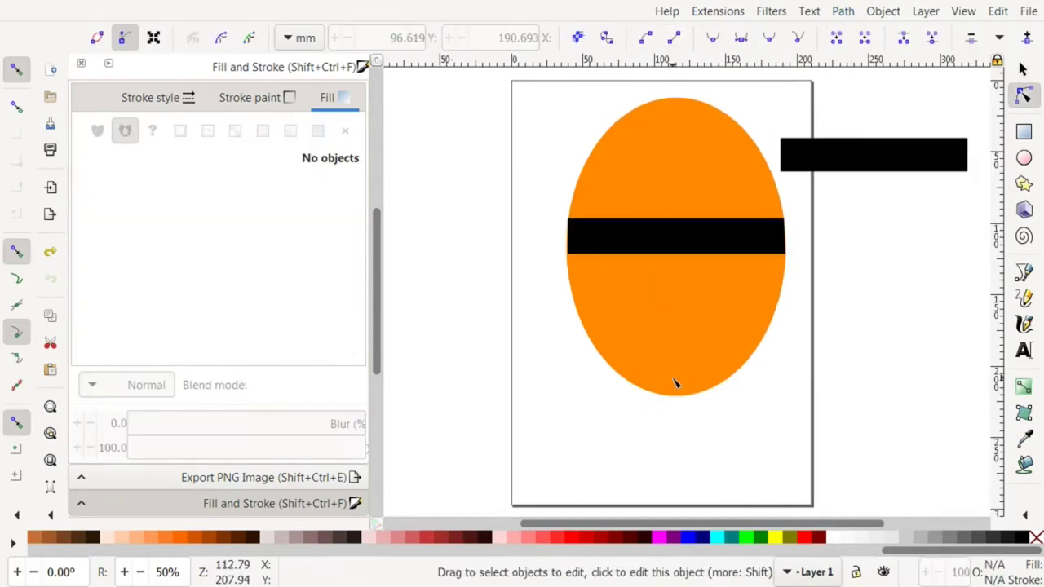
# - Duplicate the spare black bar and move the copy below the first stripe
pyautogui.click(1023, 69)
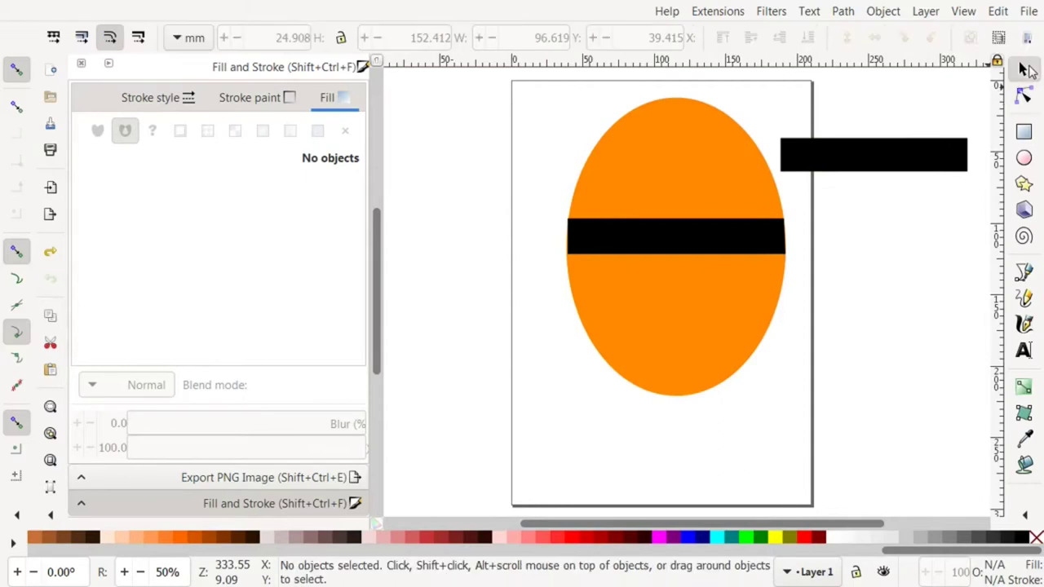
pyautogui.click(863, 161)
pyautogui.hotkey('ctrl', 'd')
pyautogui.moveTo(862, 159); pyautogui.dragTo(575, 300)
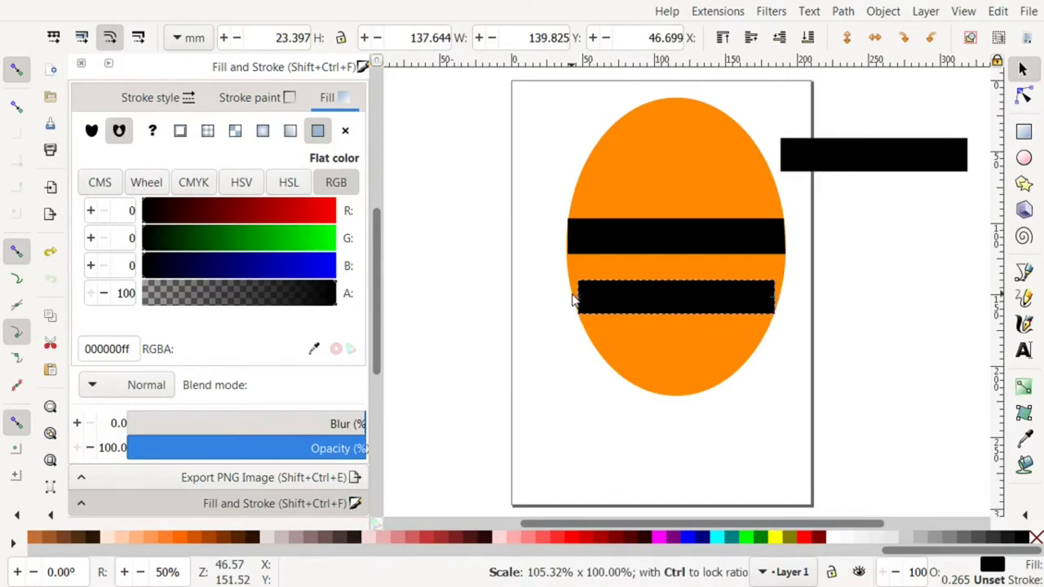
# - Convert the copy to a path and pull its top corners out to the body's edge
pyautogui.press('+')
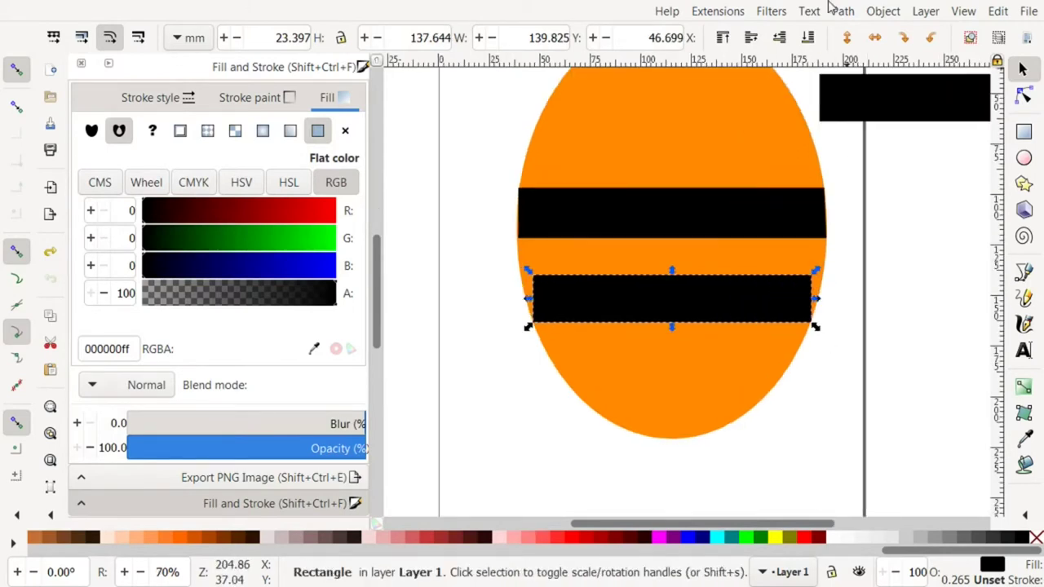
pyautogui.click(842, 11)
pyautogui.click(830, 32)
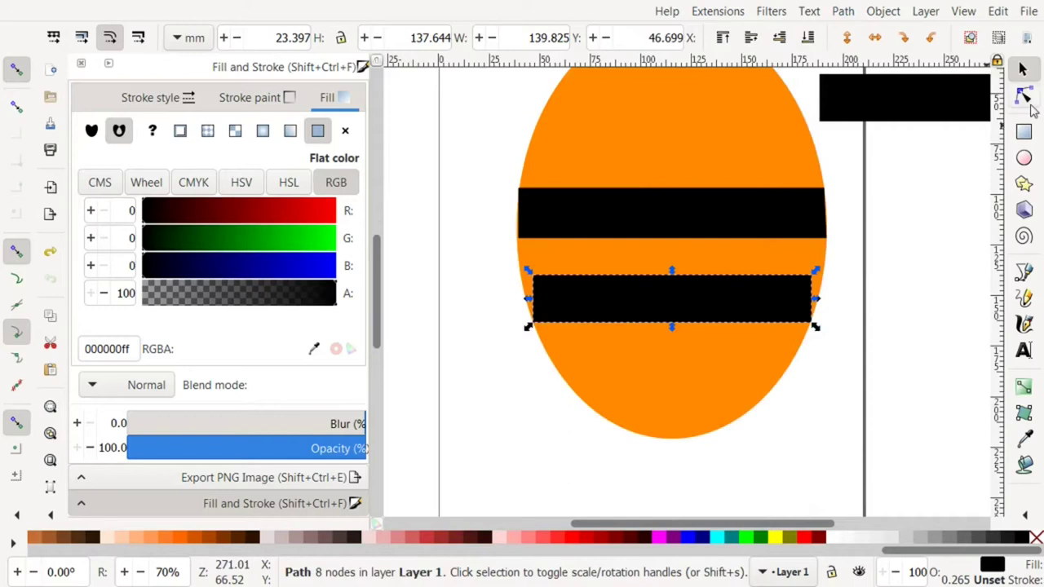
pyautogui.click(1024, 97)
pyautogui.moveTo(812, 278); pyautogui.dragTo(821, 276)
pyautogui.moveTo(531, 275); pyautogui.dragTo(522, 274)
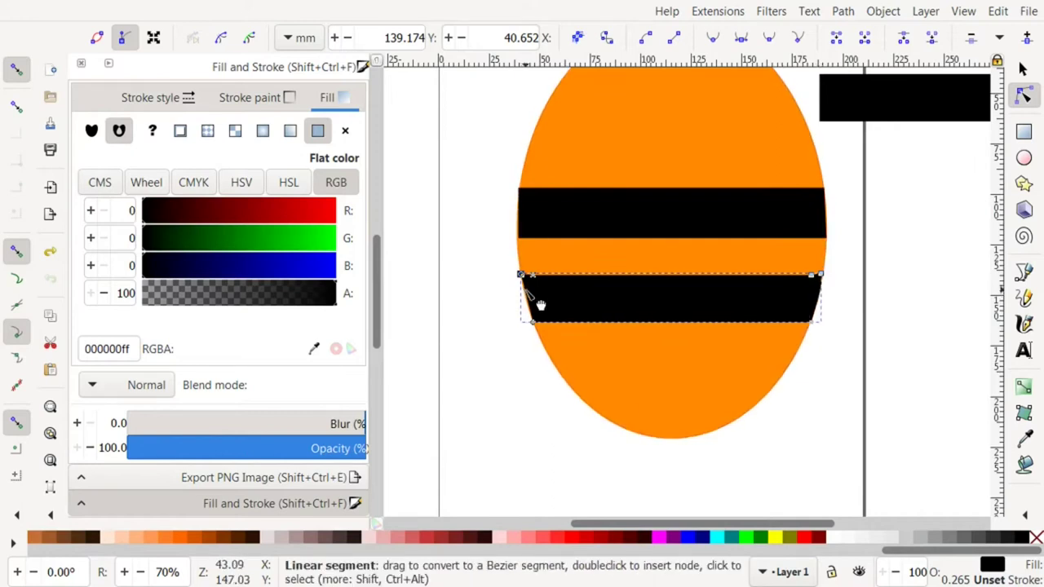
pyautogui.click(910, 317)
# - Move a black bar over the lower body and scale it narrower and shorter
pyautogui.press('5')
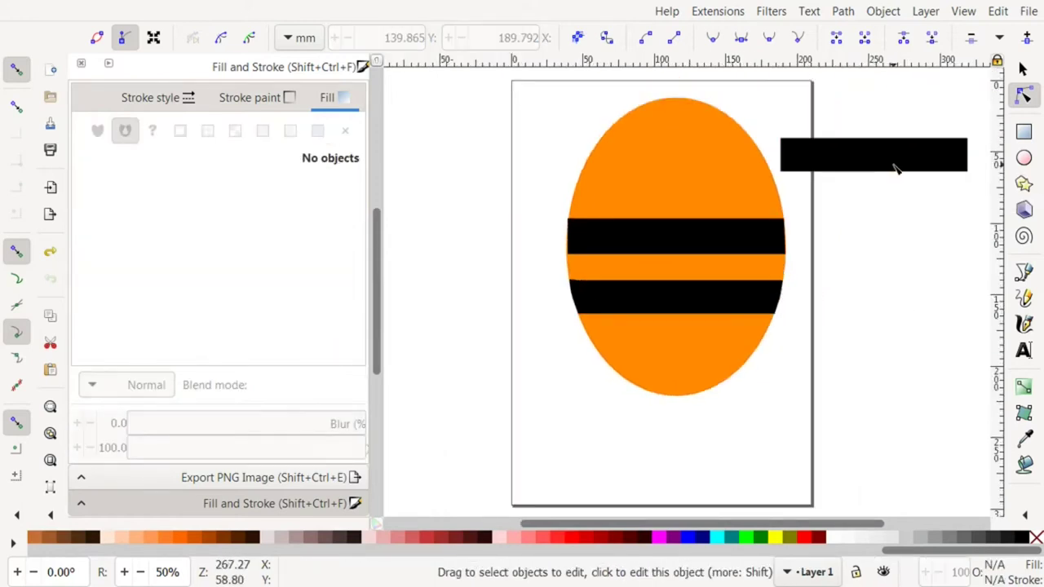
pyautogui.click(1024, 68)
pyautogui.click(882, 150)
pyautogui.moveTo(887, 152); pyautogui.dragTo(685, 360)
pyautogui.press('+')
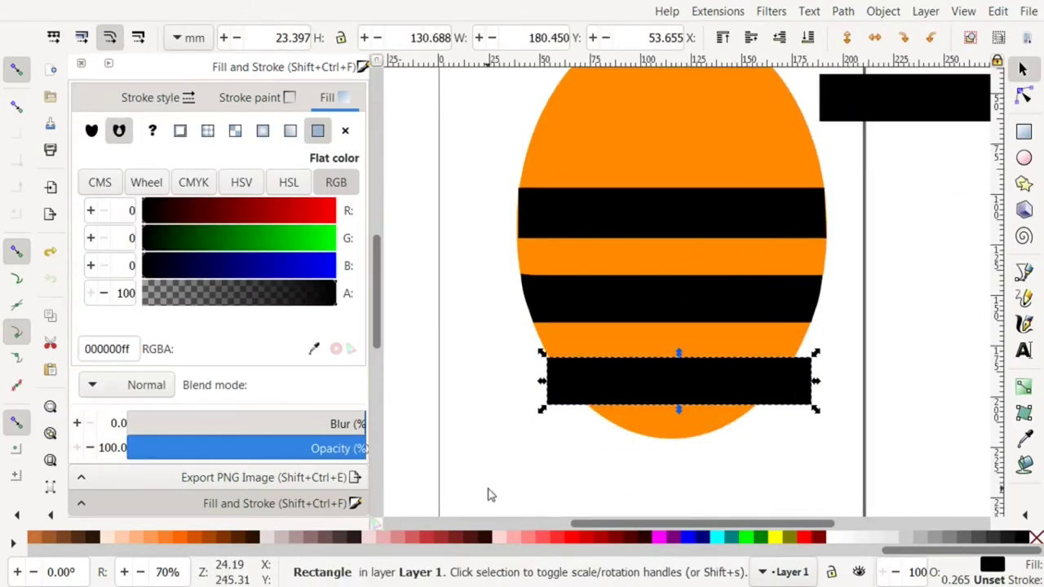
pyautogui.moveTo(542, 387); pyautogui.dragTo(582, 383)
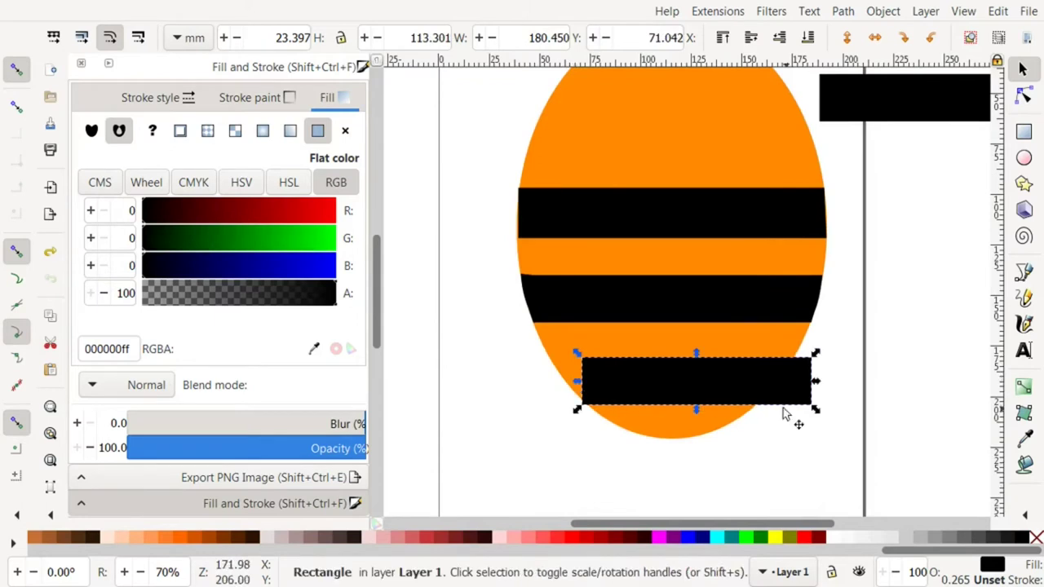
pyautogui.moveTo(820, 383); pyautogui.dragTo(774, 383)
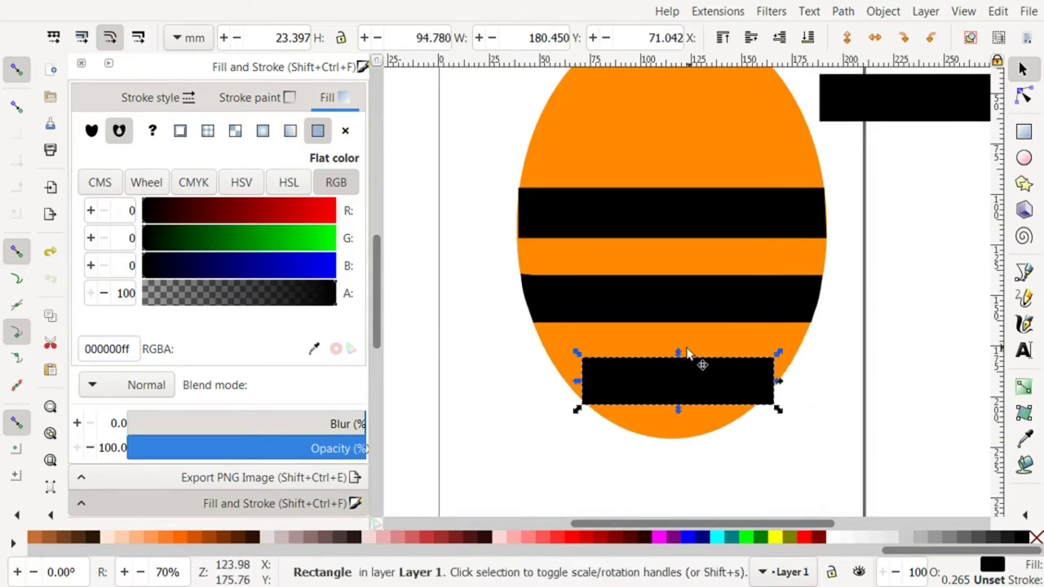
pyautogui.moveTo(680, 358); pyautogui.dragTo(679, 373)
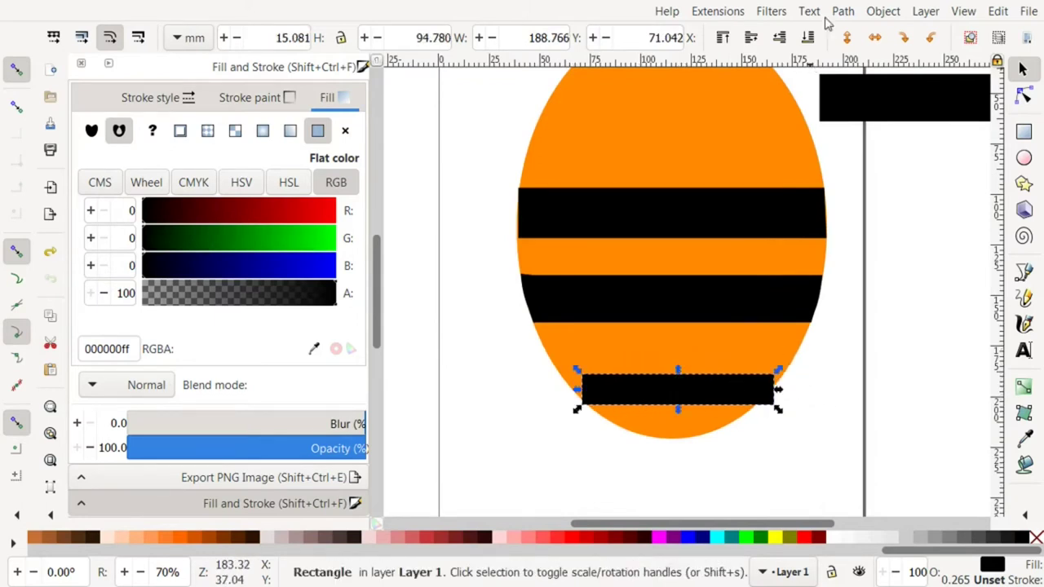
# - Convert the bottom bar to a path and angle its corners to the body's edge
pyautogui.click(840, 11)
pyautogui.click(825, 33)
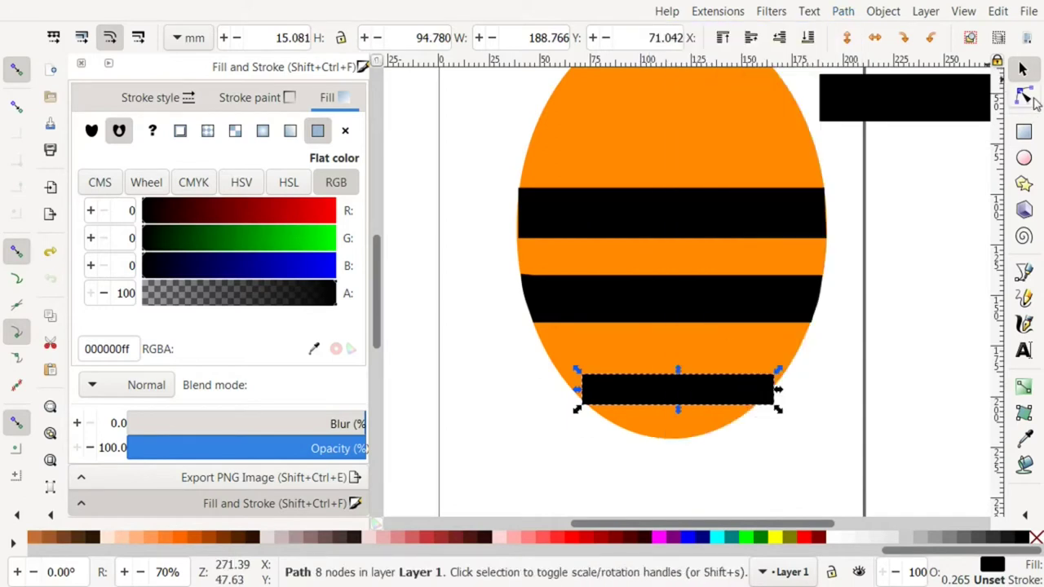
pyautogui.click(1023, 96)
pyautogui.moveTo(775, 404); pyautogui.dragTo(780, 375)
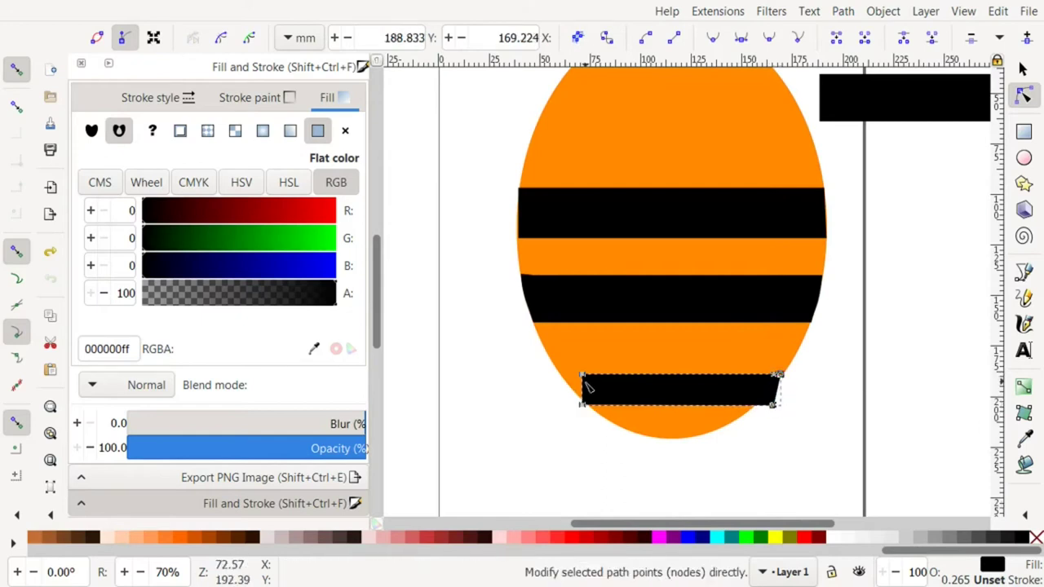
pyautogui.moveTo(581, 376); pyautogui.dragTo(563, 375)
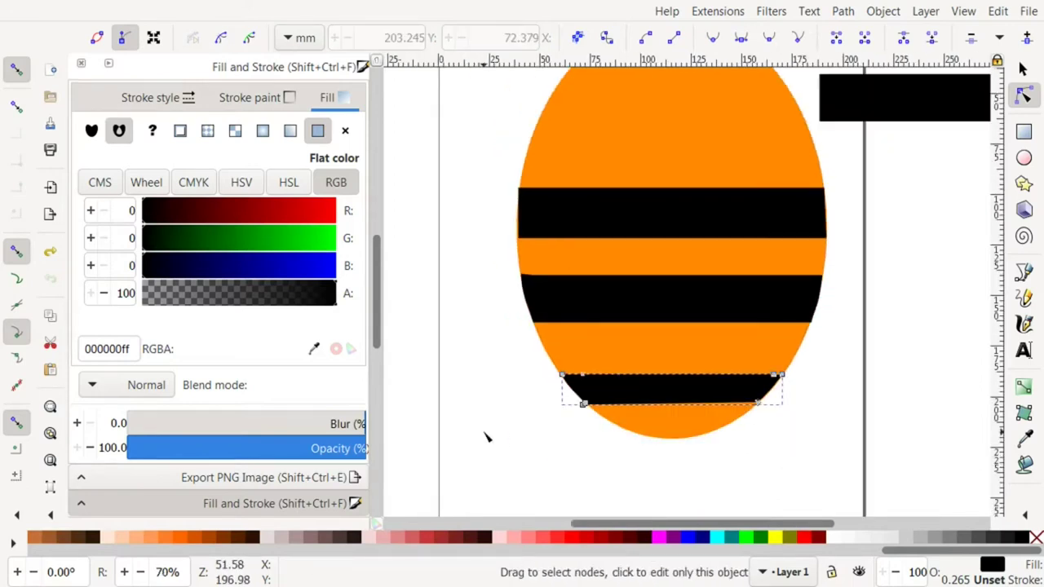
pyautogui.click(847, 420)
pyautogui.press('5')
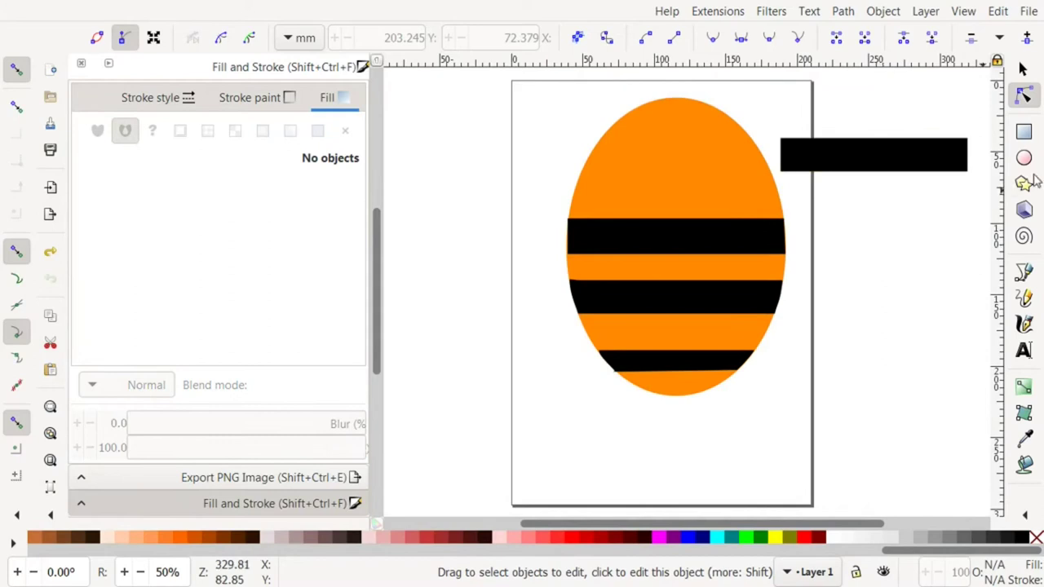
# - Draw a black triangular stinger below the body and sharpen its downward tip
pyautogui.click(1025, 274)
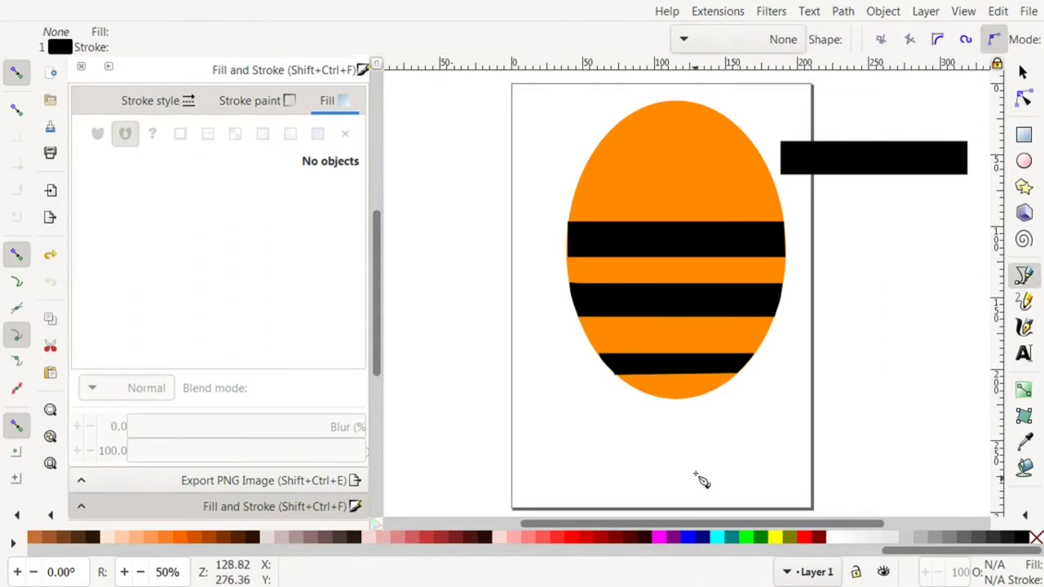
pyautogui.click(697, 407)
pyautogui.click(671, 407)
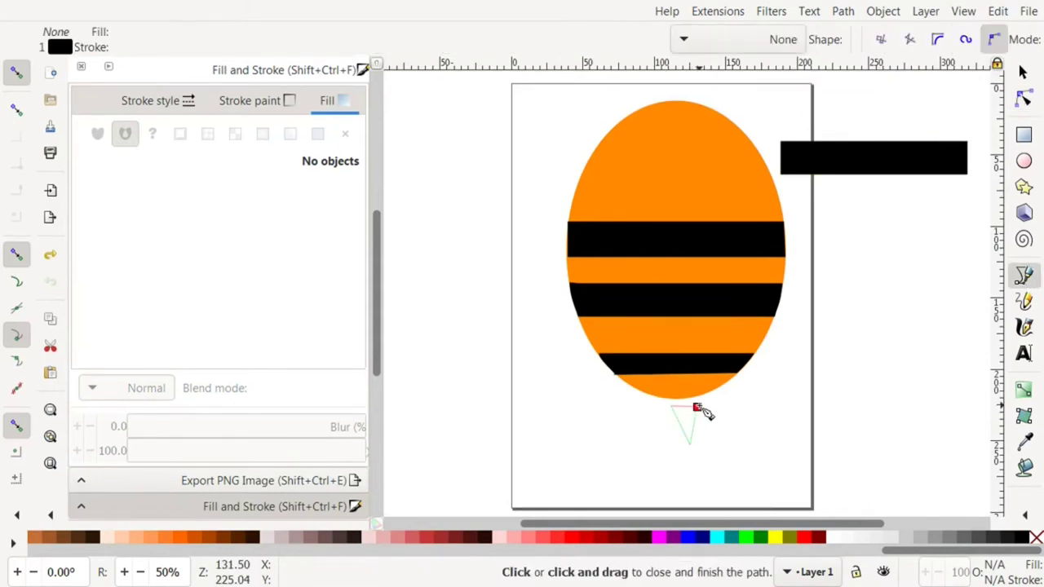
pyautogui.press('Return')
pyautogui.click(1021, 536)
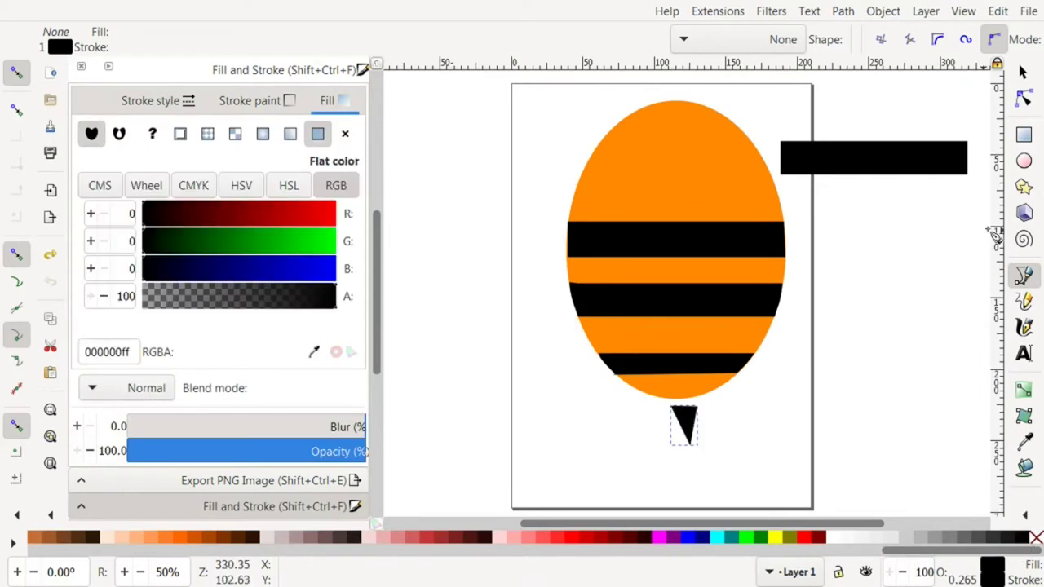
pyautogui.click(1024, 98)
pyautogui.moveTo(690, 442); pyautogui.dragTo(675, 398)
pyautogui.click(1022, 69)
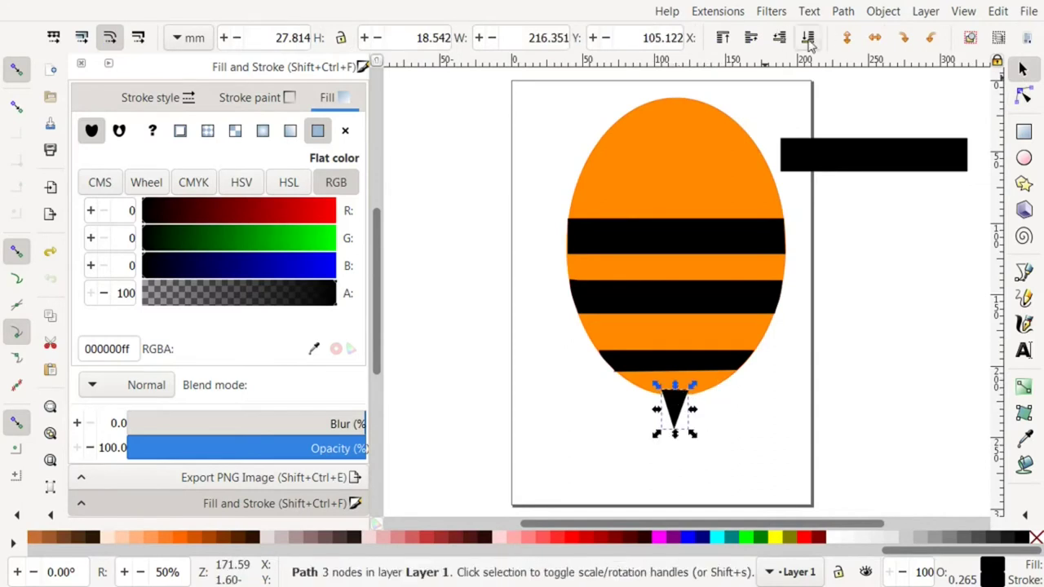
pyautogui.click(767, 392)
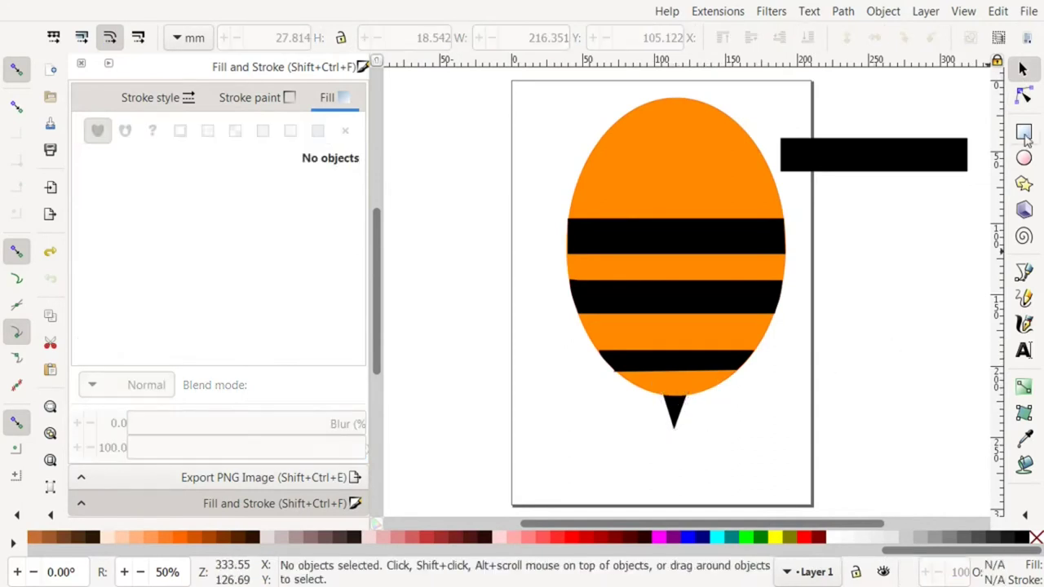
# - Draw a circle to the right of the page and fill it black
pyautogui.click(1024, 158)
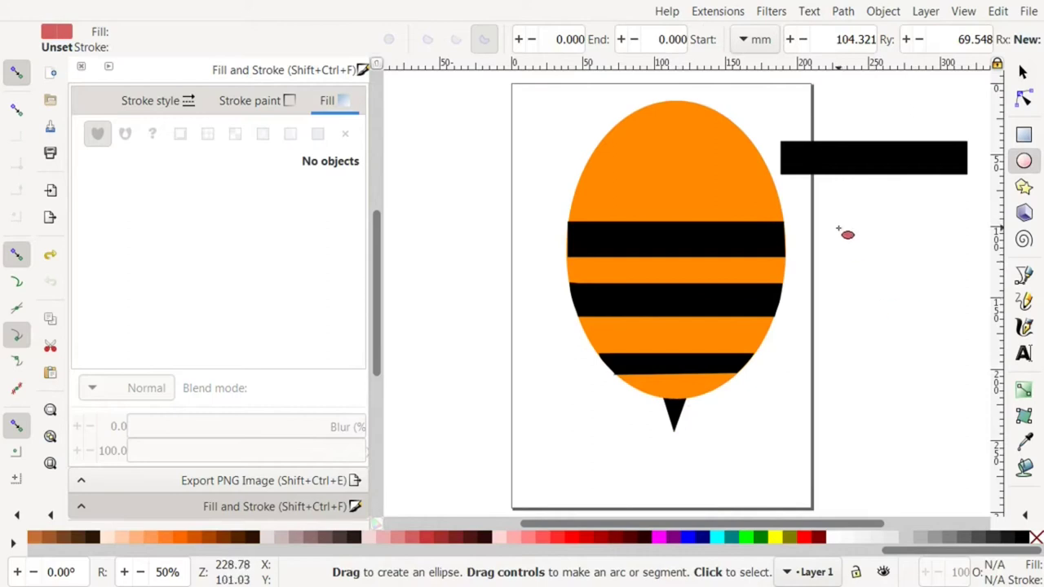
pyautogui.moveTo(838, 229); pyautogui.dragTo(891, 279)
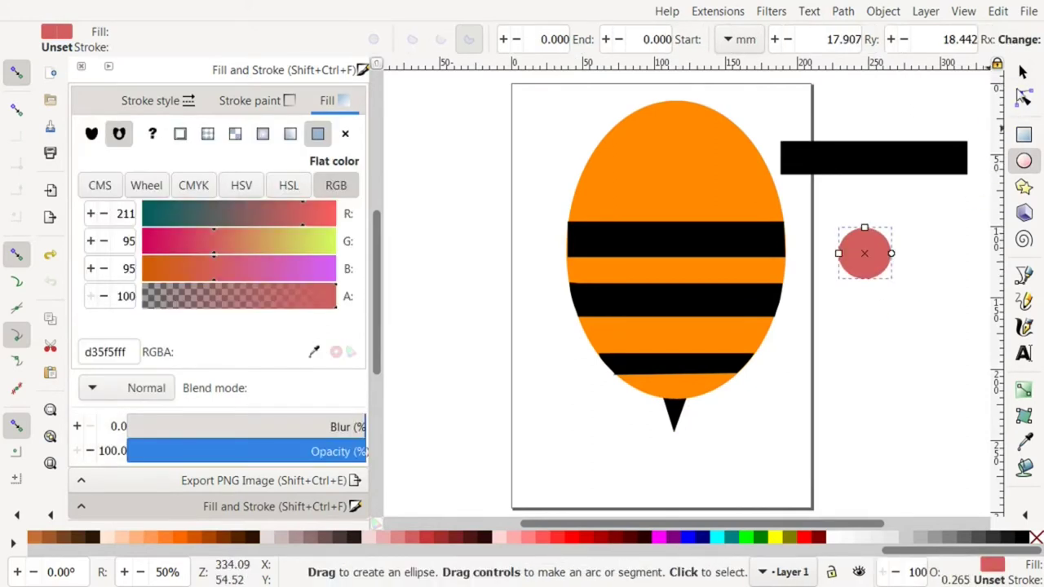
pyautogui.click(1022, 72)
pyautogui.click(1021, 536)
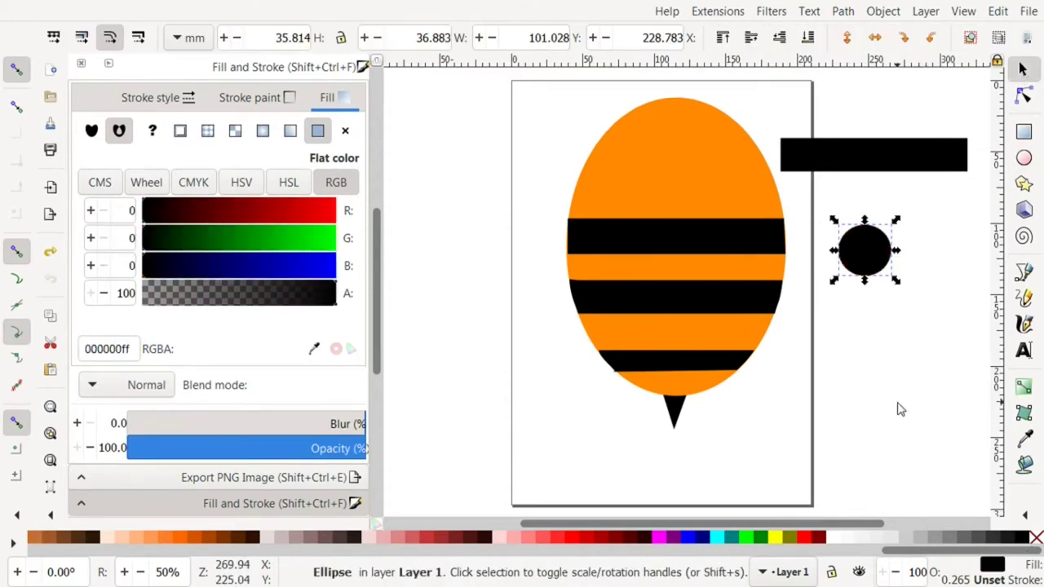
# - Draw a smaller red circle and centre it on the black one
pyautogui.click(1024, 158)
pyautogui.moveTo(824, 313)
pyautogui.mouseDown()
pyautogui.moveTo(861, 354)
pyautogui.moveTo(865, 247)
pyautogui.moveTo(880, 232)
pyautogui.mouseUp()
pyautogui.press('s')
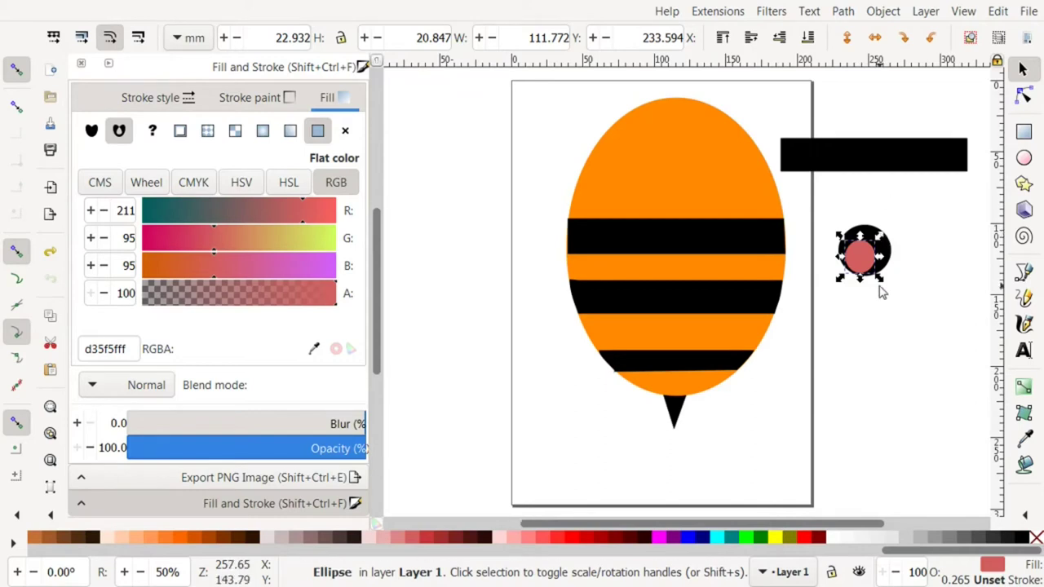
pyautogui.moveTo(866, 261); pyautogui.dragTo(871, 256)
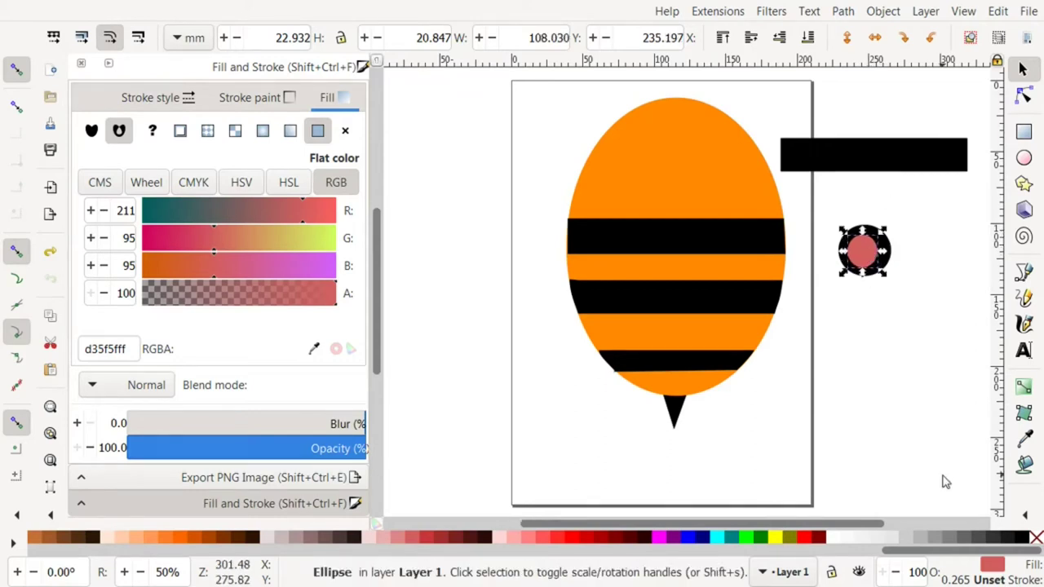
pyautogui.click(884, 327)
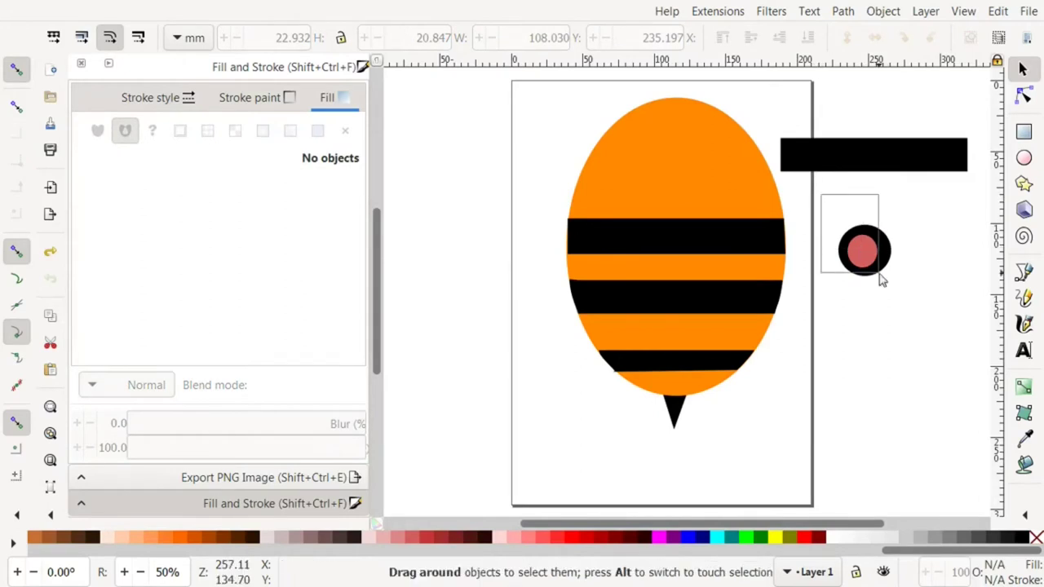
# - Move both circles onto the upper body, make the inner one white, and enlarge it
pyautogui.moveTo(818, 193); pyautogui.dragTo(903, 302)
pyautogui.moveTo(862, 255); pyautogui.dragTo(699, 153)
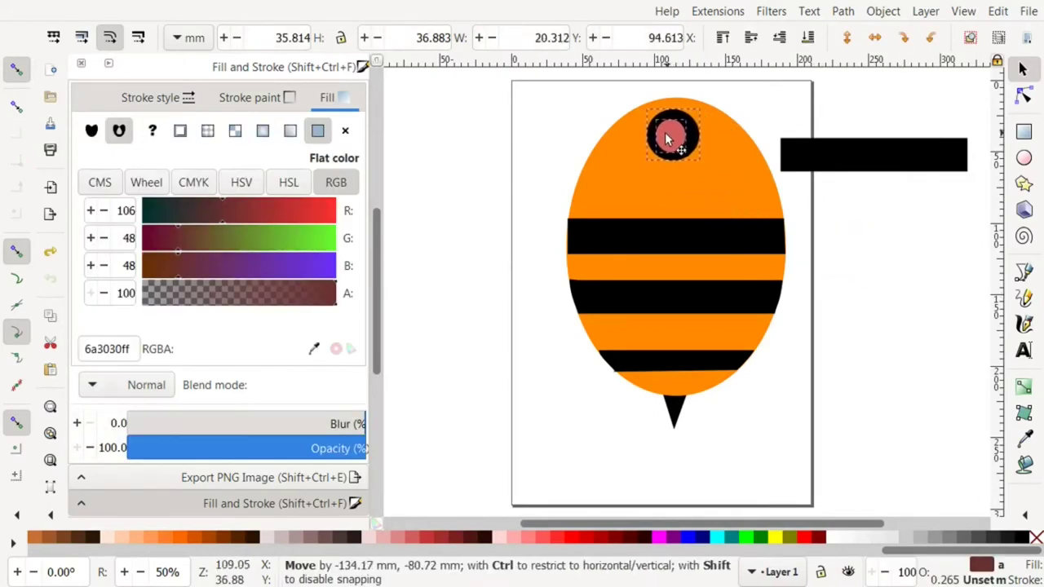
pyautogui.click(897, 502)
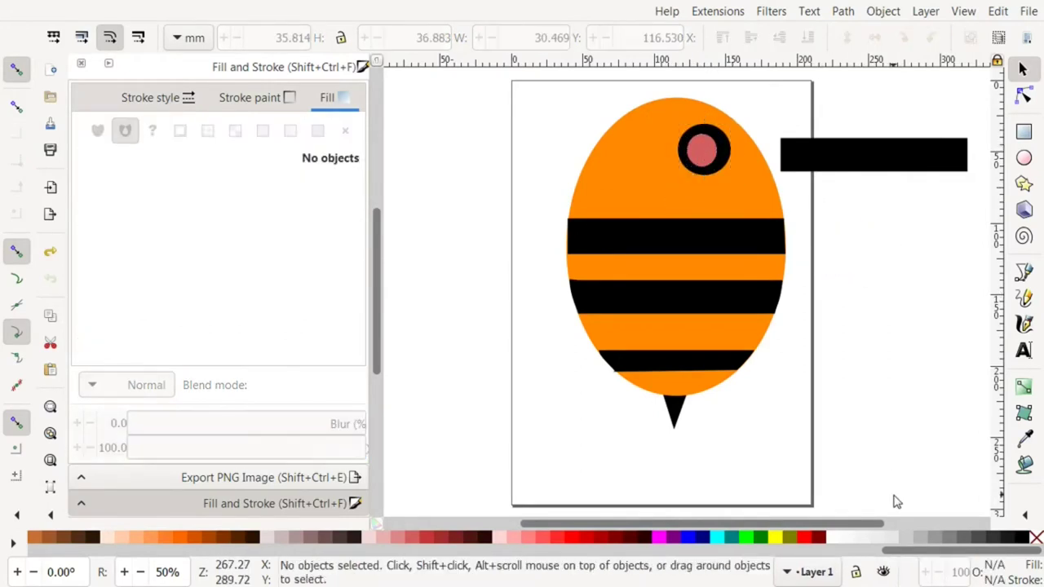
pyautogui.click(708, 155)
pyautogui.click(843, 537)
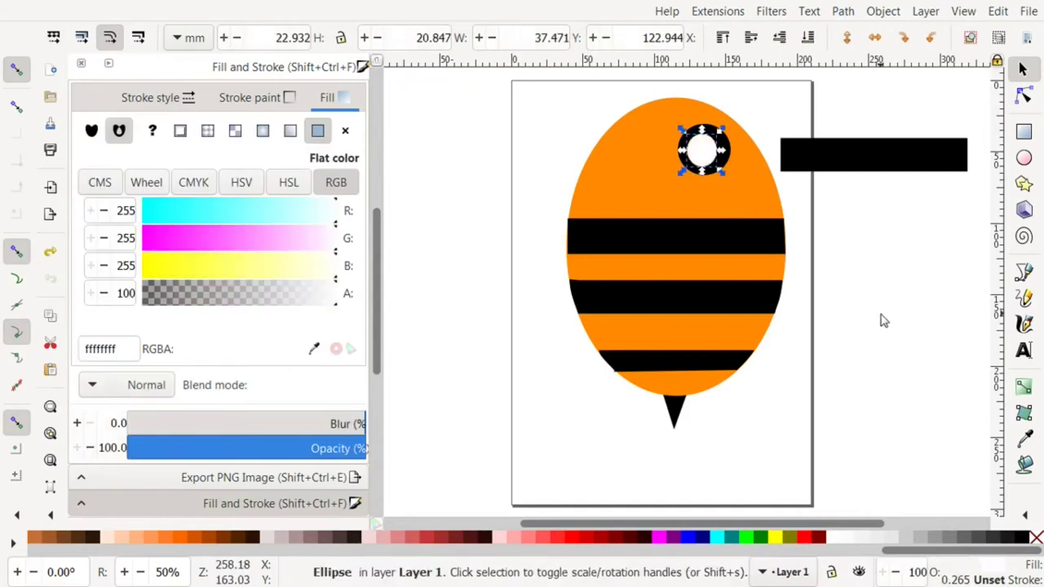
pyautogui.click(880, 319)
pyautogui.click(709, 157)
pyautogui.moveTo(725, 127); pyautogui.dragTo(728, 160)
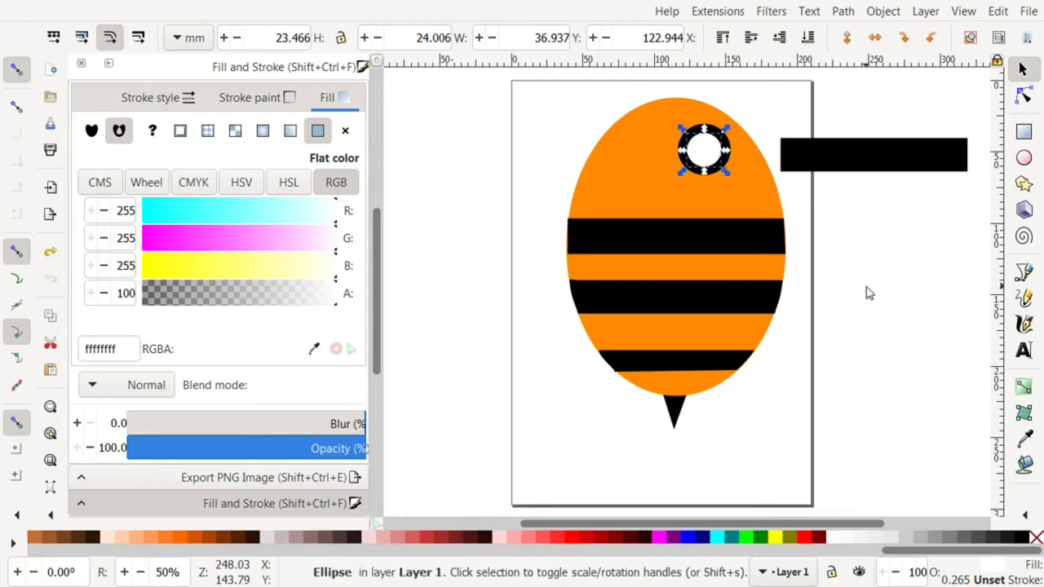
# - Fill the outer circle white and the inner circle black as the pupil
pyautogui.click(868, 294)
pyautogui.click(732, 147)
pyautogui.click(836, 538)
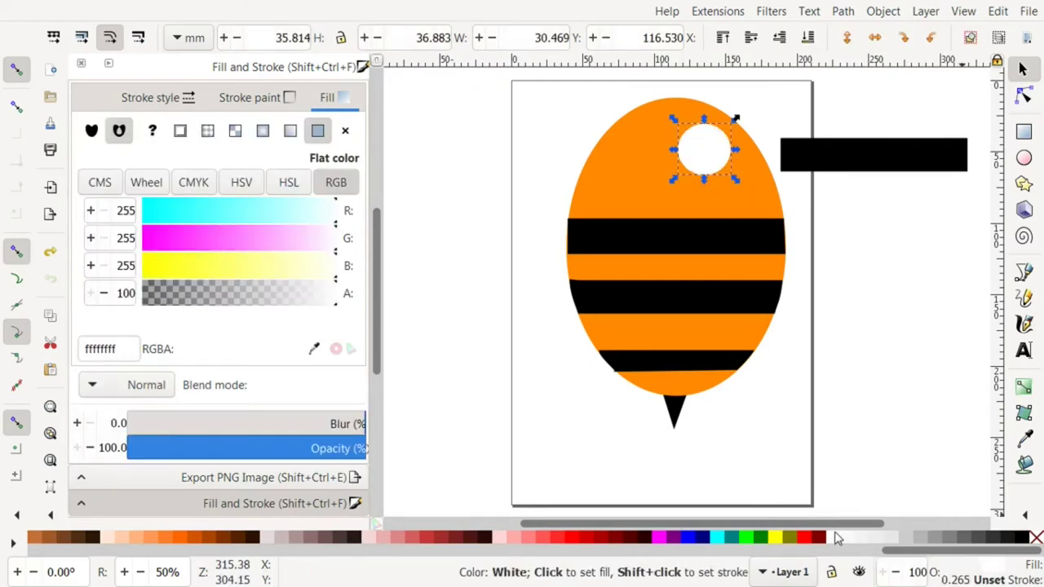
pyautogui.click(712, 151)
pyautogui.click(1021, 538)
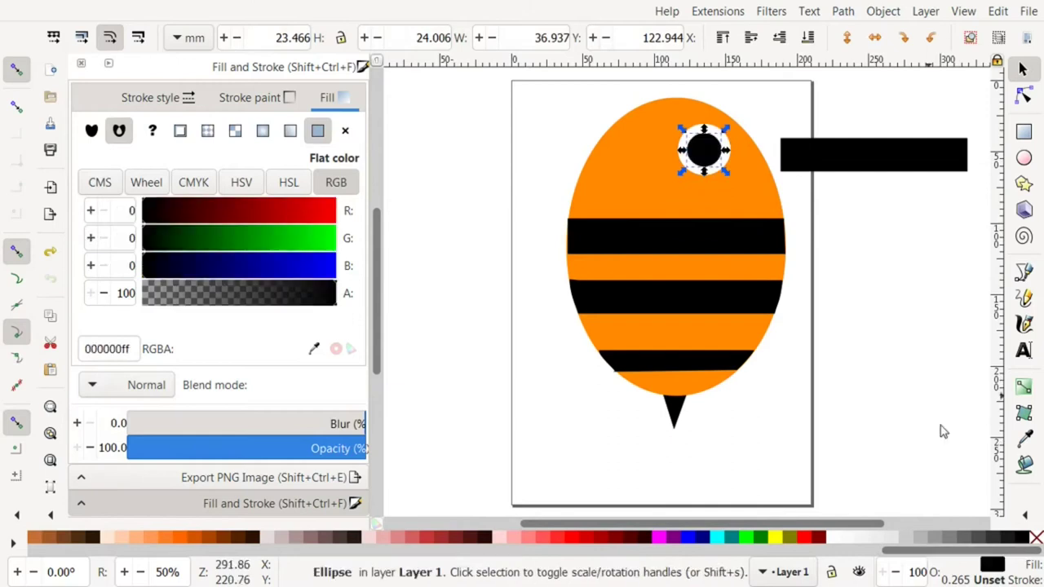
pyautogui.click(907, 330)
# - Add a small white circle onto the pupil and shrink it to fit
pyautogui.click(1023, 157)
pyautogui.moveTo(832, 202); pyautogui.dragTo(848, 219)
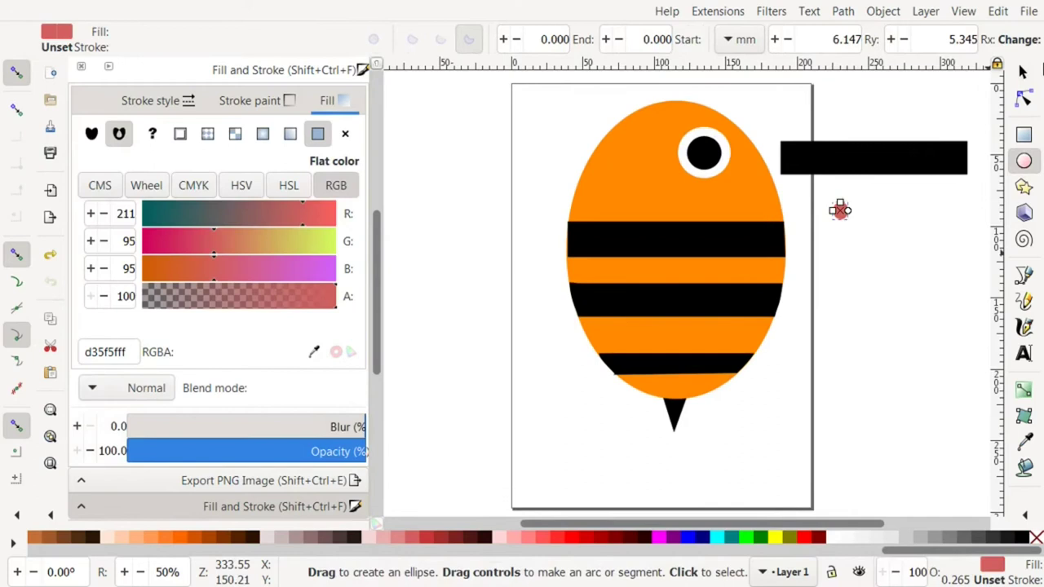
pyautogui.click(1022, 70)
pyautogui.moveTo(846, 210); pyautogui.dragTo(710, 151)
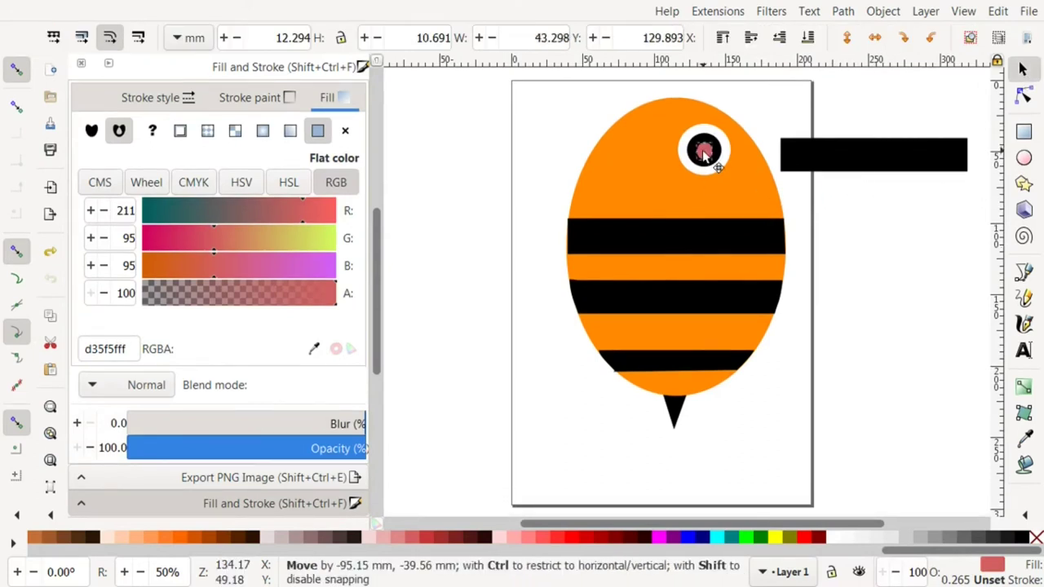
pyautogui.click(903, 537)
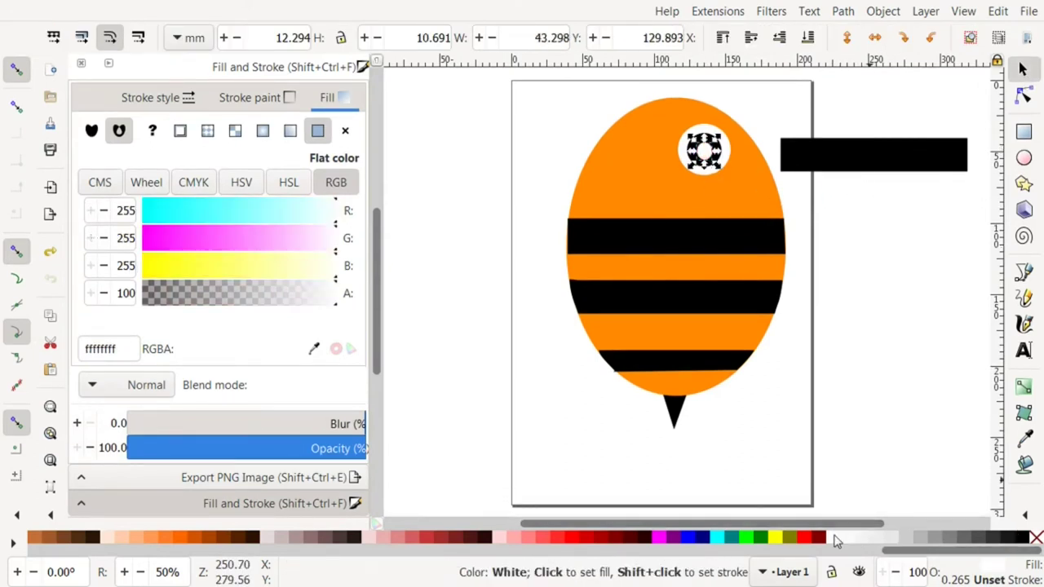
pyautogui.moveTo(728, 133)
pyautogui.mouseDown()
pyautogui.moveTo(699, 149)
pyautogui.moveTo(725, 170)
pyautogui.mouseUp()
pyautogui.click(799, 227)
# - Reposition the white highlight up and right inside the pupil
pyautogui.click(701, 158)
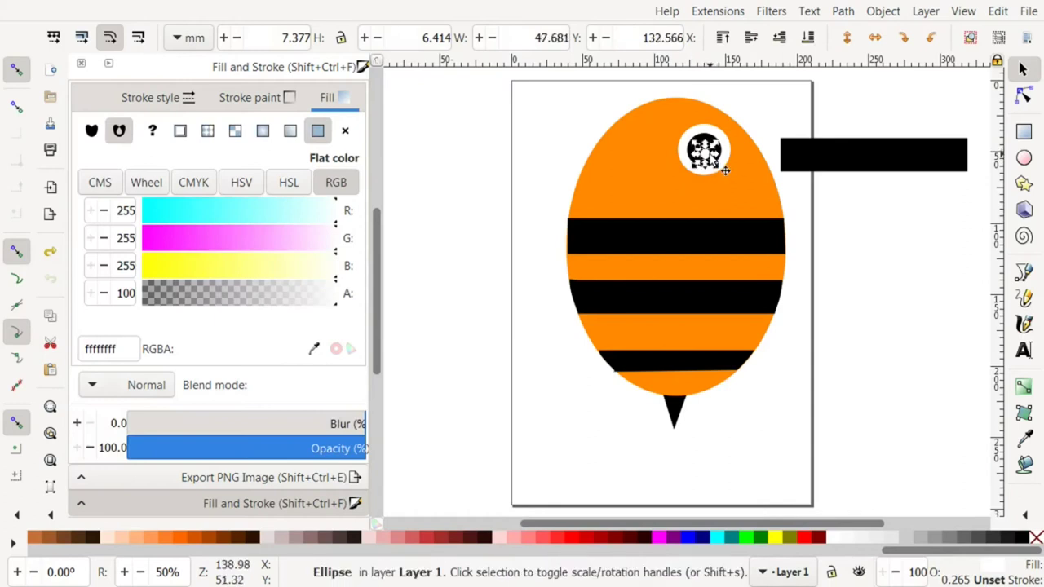
pyautogui.click(828, 231)
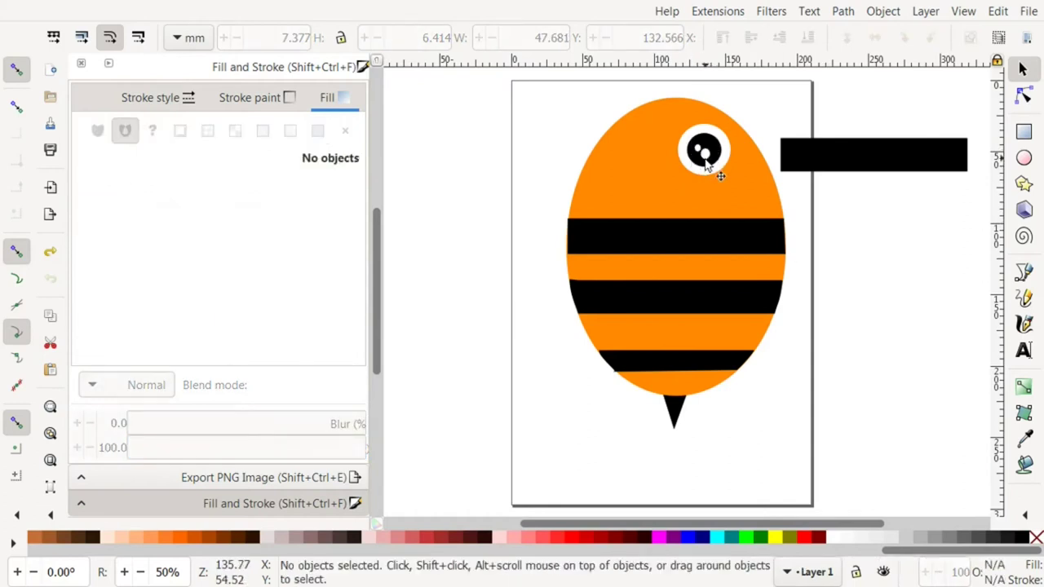
pyautogui.moveTo(707, 160)
pyautogui.mouseDown()
pyautogui.moveTo(721, 155)
pyautogui.moveTo(717, 170)
pyautogui.mouseUp()
pyautogui.click(664, 133)
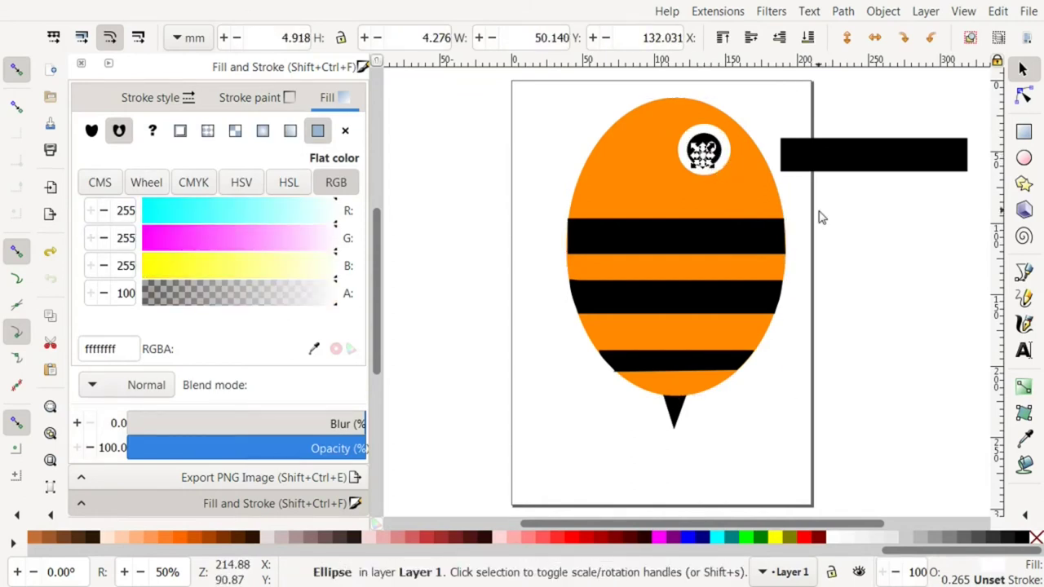
pyautogui.click(821, 216)
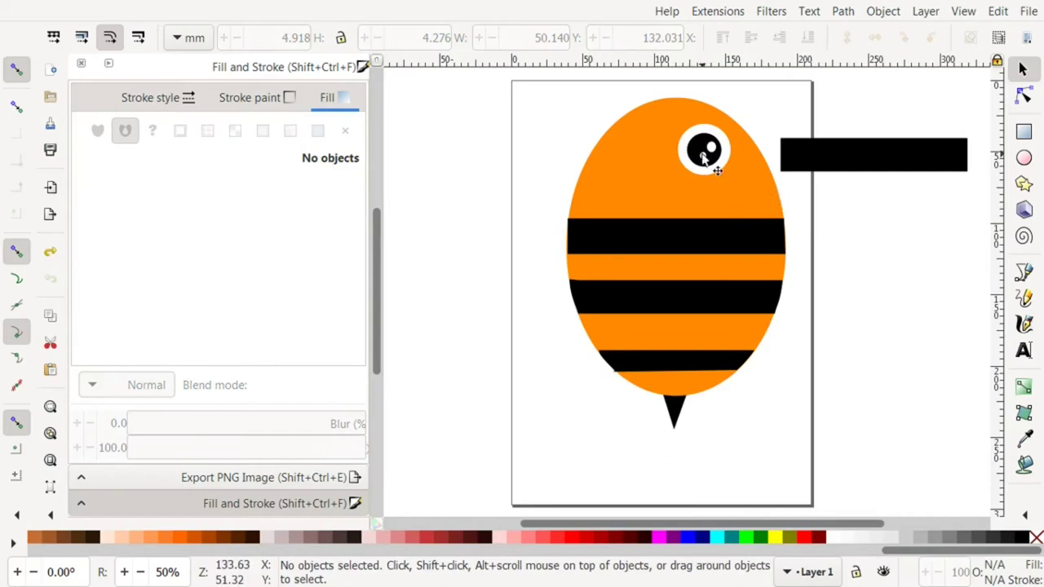
pyautogui.click(715, 163)
pyautogui.press('+')
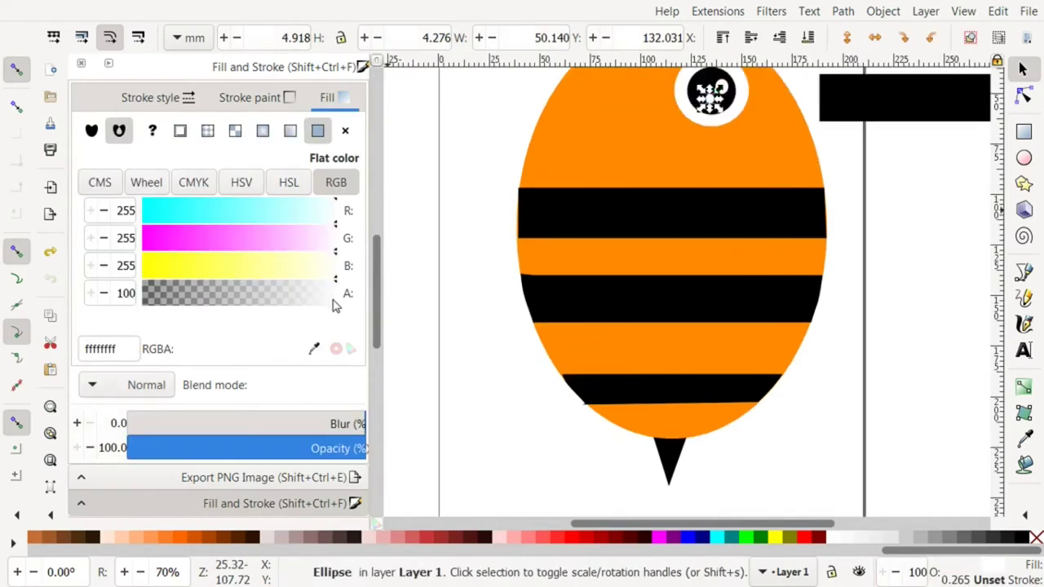
# - Group the four eye parts into one eye object
pyautogui.scroll(1, 708, 226)
pyautogui.scroll(4, 707, 226)
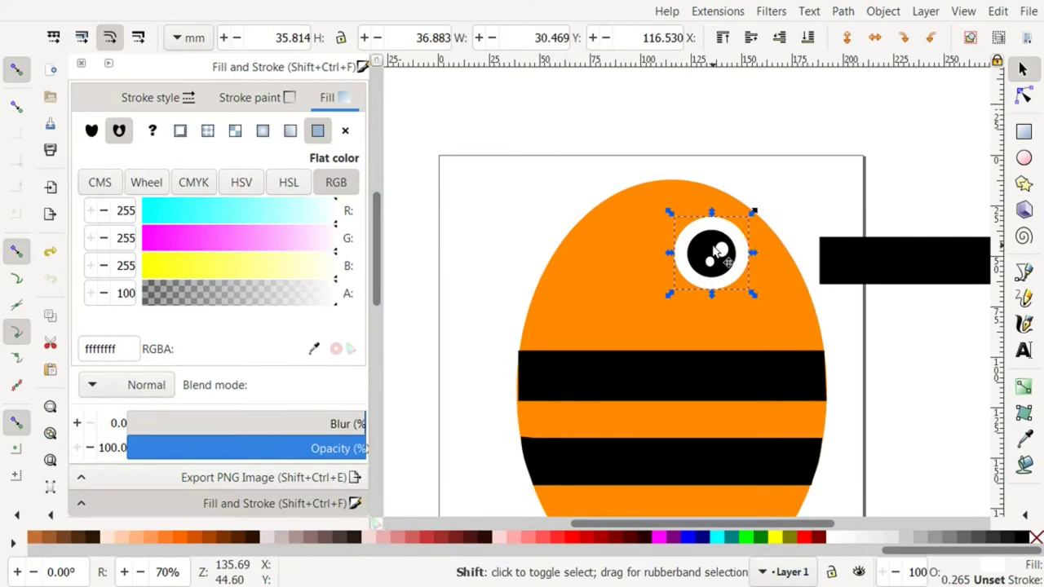
pyautogui.keyDown('shift'); pyautogui.click(719, 255); pyautogui.keyUp('shift')
pyautogui.keyDown('shift'); pyautogui.click(712, 262); pyautogui.keyUp('shift')
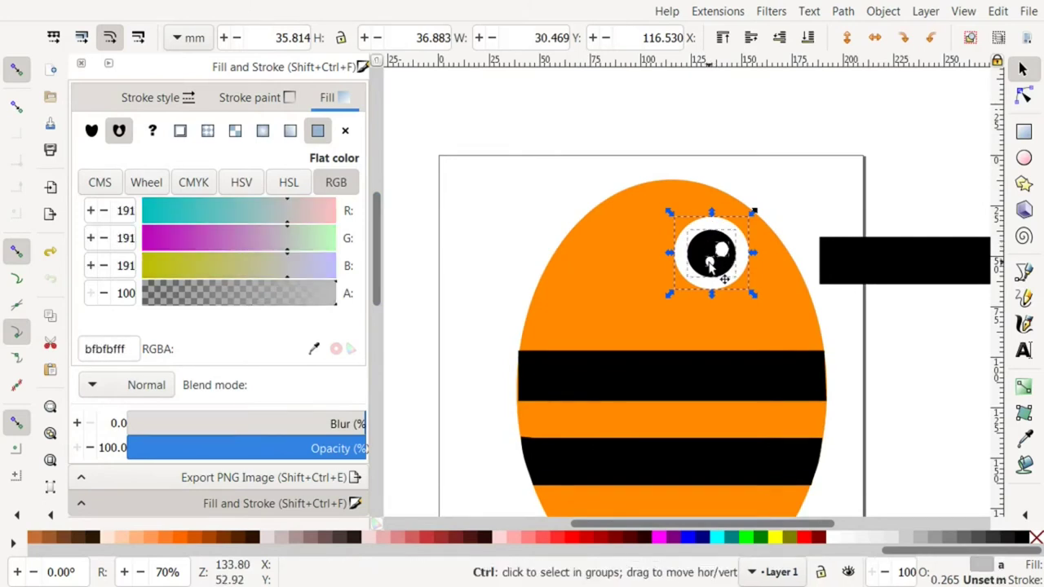
pyautogui.hotkey('ctrl', 'g')
pyautogui.press('-')
pyautogui.press('-')
pyautogui.press('+')
pyautogui.press('Escape')
# - Duplicate the eye group and place the copy on the left of the face
pyautogui.click(728, 272)
pyautogui.hotkey('ctrl', 'd')
pyautogui.moveTo(728, 272); pyautogui.dragTo(640, 271)
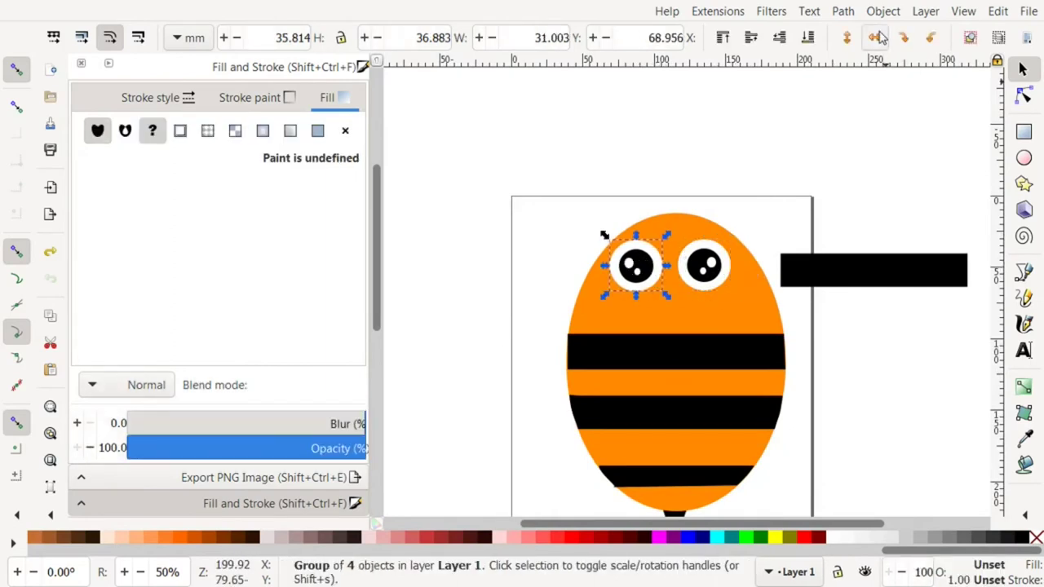
pyautogui.click(856, 369)
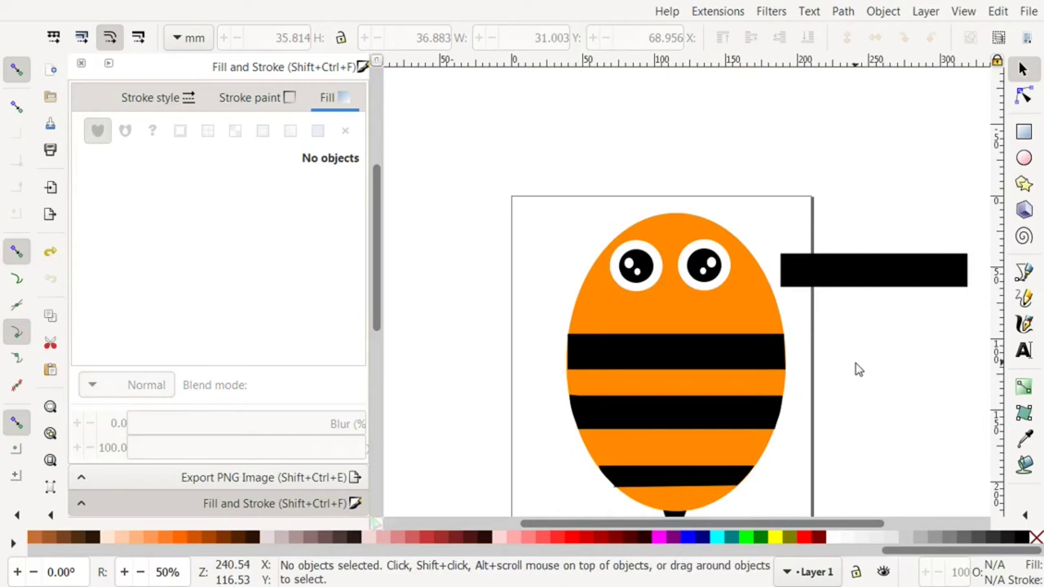
pyautogui.press('-')
# - Delete the stray black rectangle and shift the eyes slightly right
pyautogui.click(842, 285)
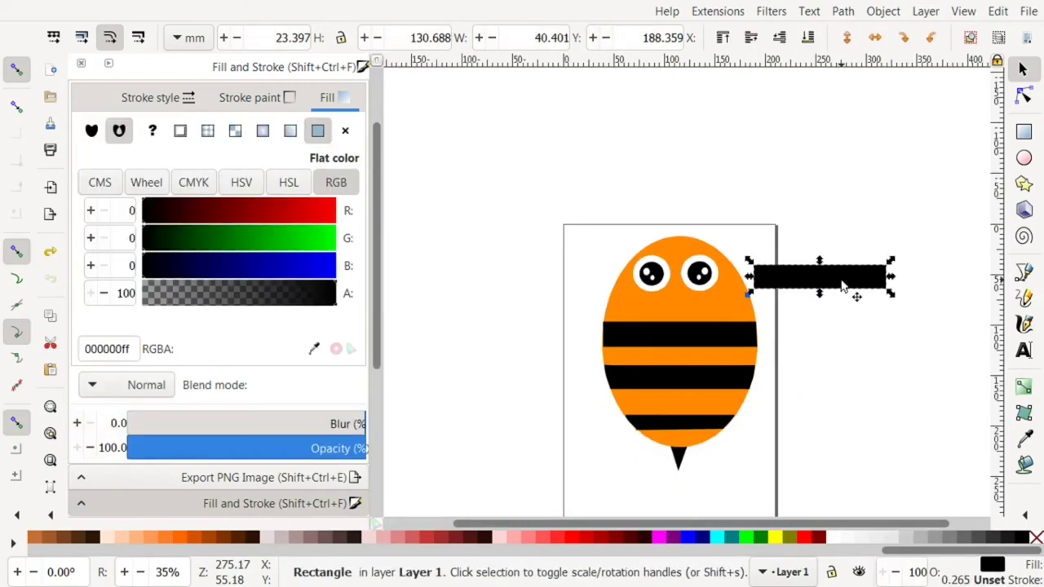
pyautogui.press('Delete')
pyautogui.moveTo(712, 280); pyautogui.dragTo(661, 279)
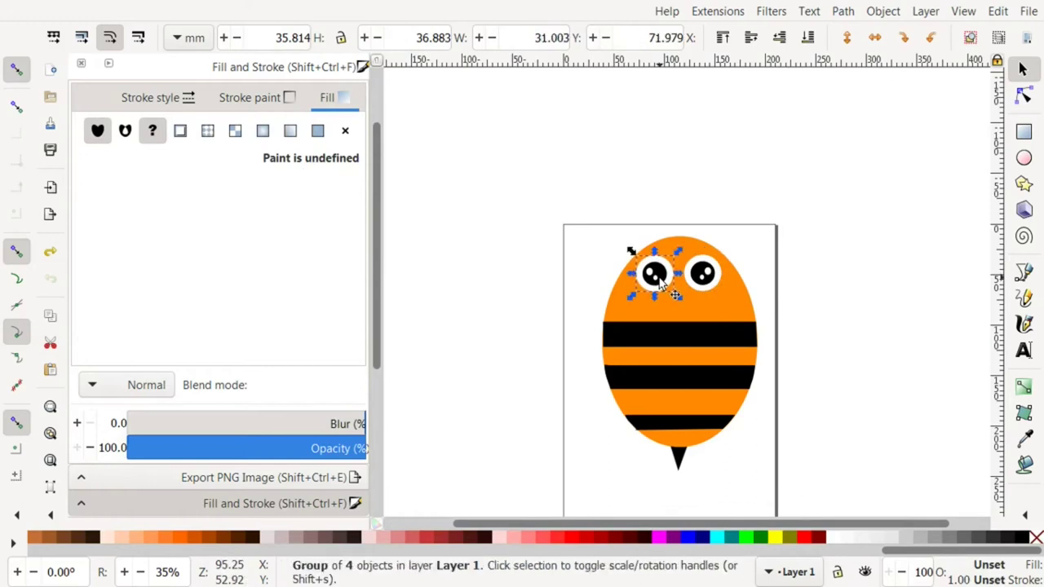
pyautogui.click(851, 261)
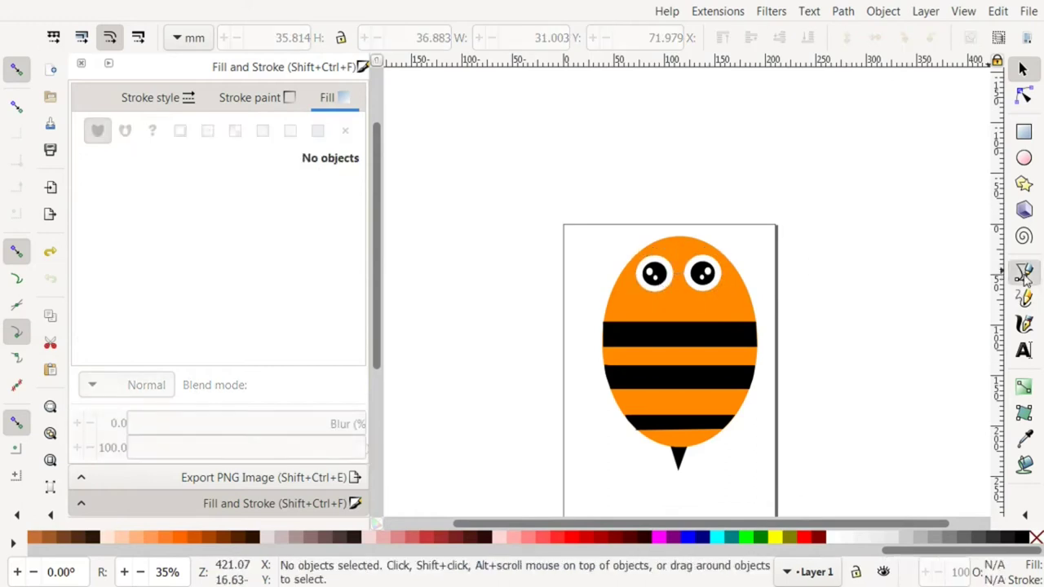
pyautogui.click(1024, 273)
# - Draw a short straight line beside the page and increase its stroke width
pyautogui.click(778, 186)
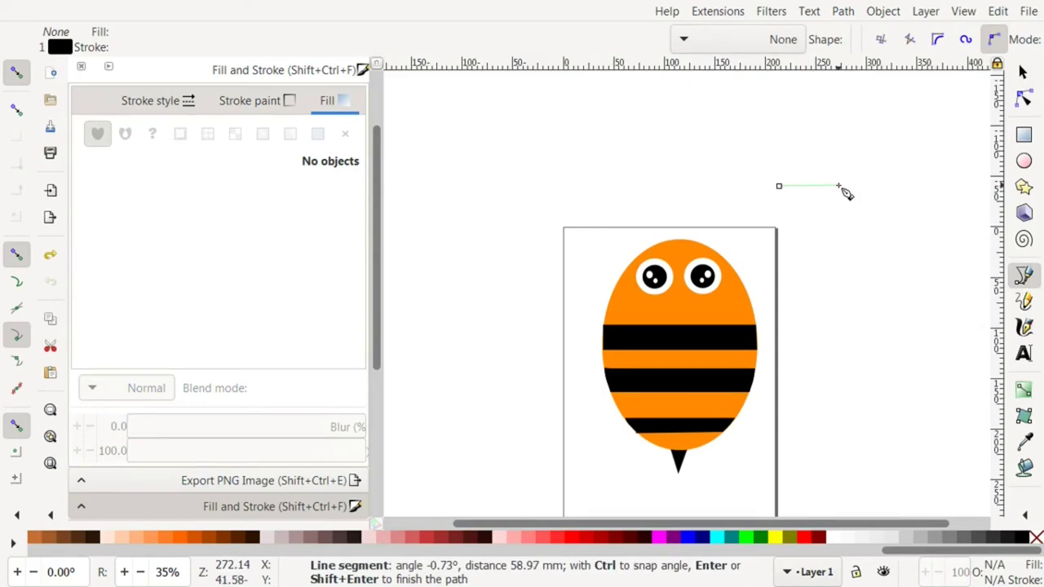
pyautogui.doubleClick(839, 187)
pyautogui.click(259, 100)
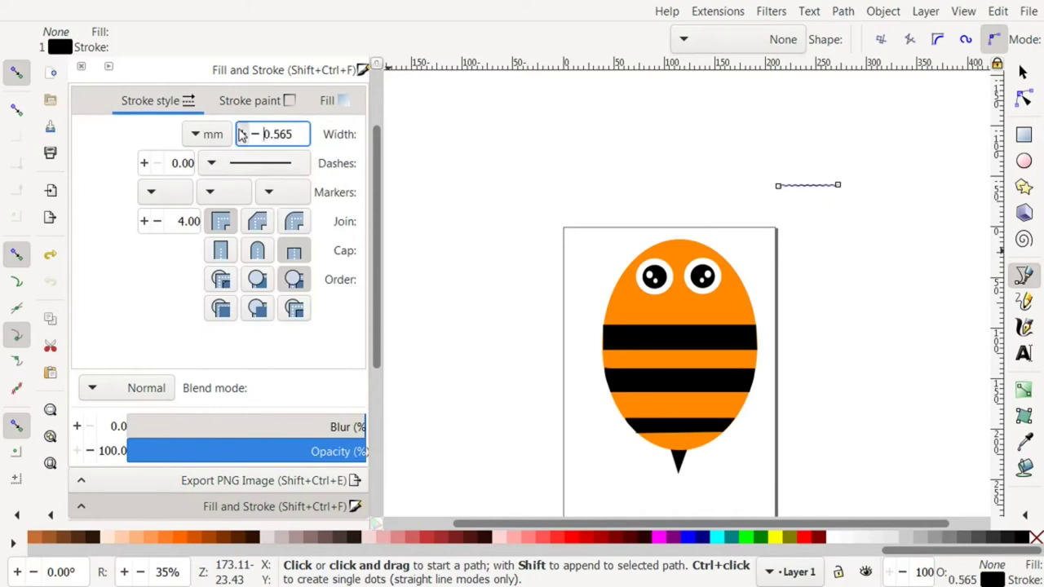
pyautogui.scroll(6, 241, 134)
pyautogui.scroll(3, 241, 135)
pyautogui.scroll(1, 241, 134)
# - Bend the line into a downward smile curve
pyautogui.click(1022, 98)
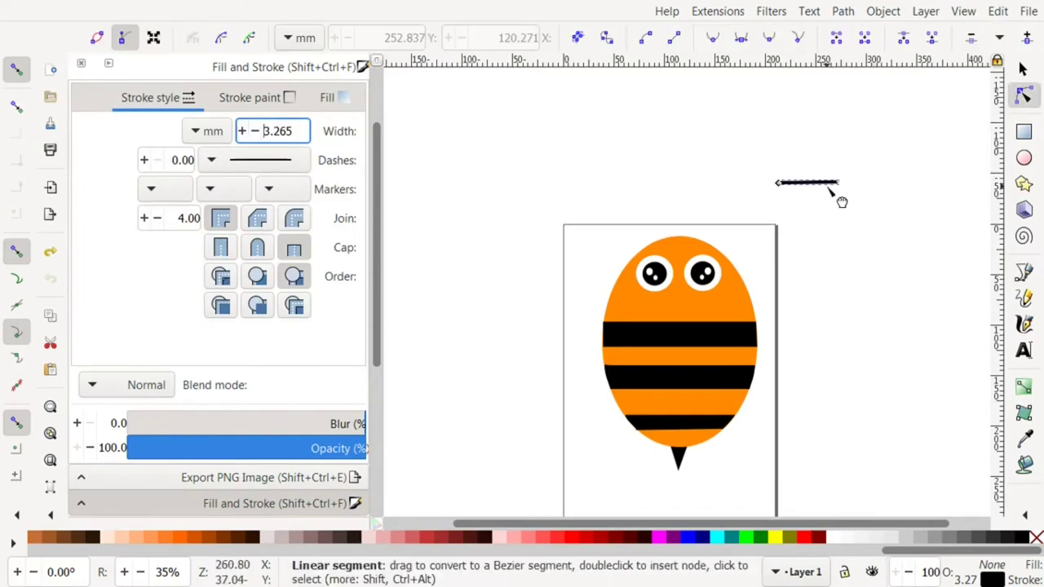
pyautogui.click(855, 158)
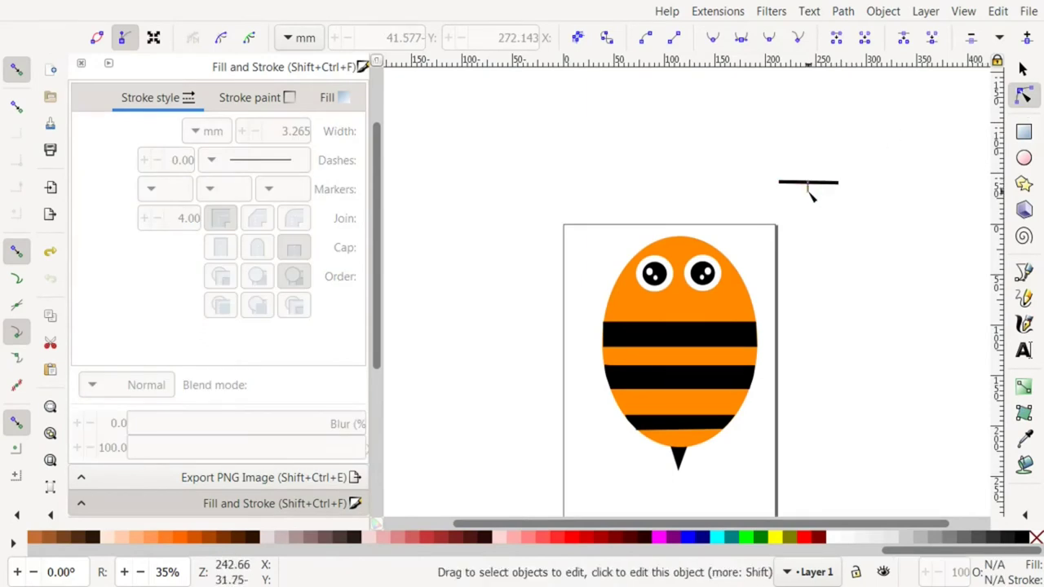
pyautogui.click(812, 187)
pyautogui.moveTo(818, 186); pyautogui.dragTo(823, 210)
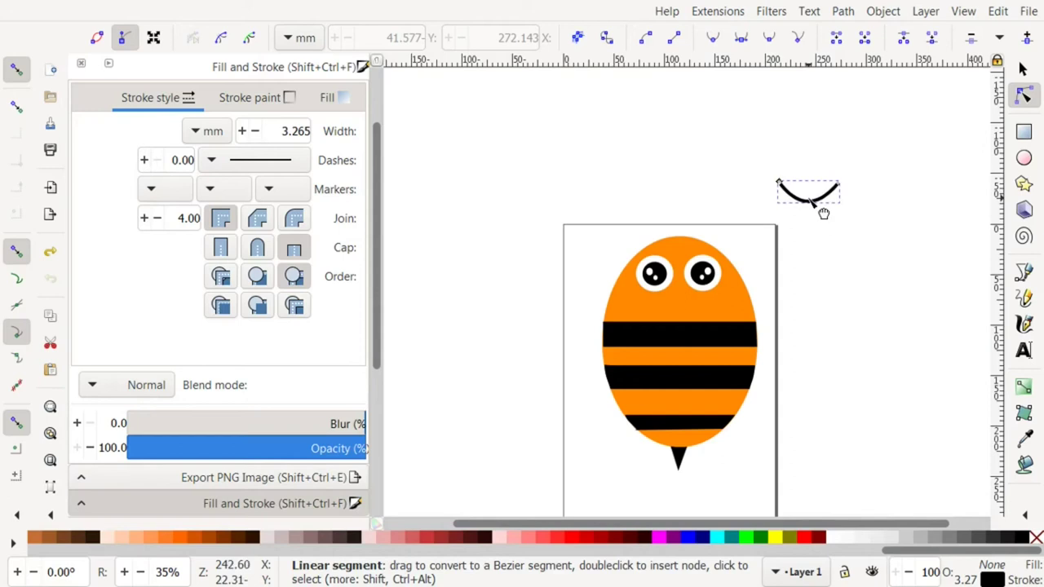
pyautogui.click(1022, 70)
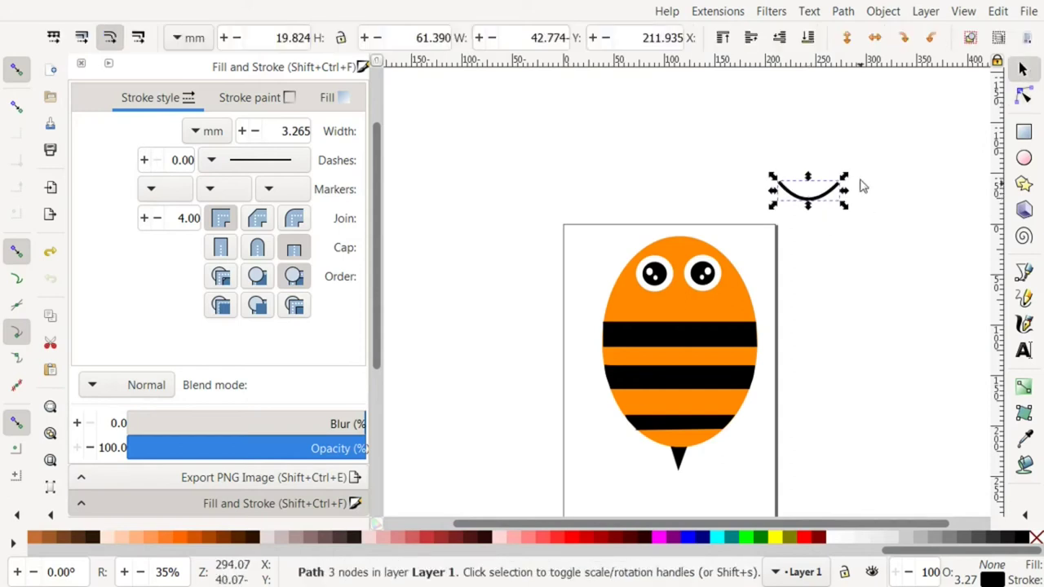
pyautogui.moveTo(772, 234)
pyautogui.mouseDown()
pyautogui.moveTo(807, 217)
pyautogui.moveTo(667, 316)
pyautogui.mouseUp()
# - Place the smile under the eyes with a 3.865 mm stroke, tilted slightly
pyautogui.click(811, 202)
pyautogui.click(242, 131)
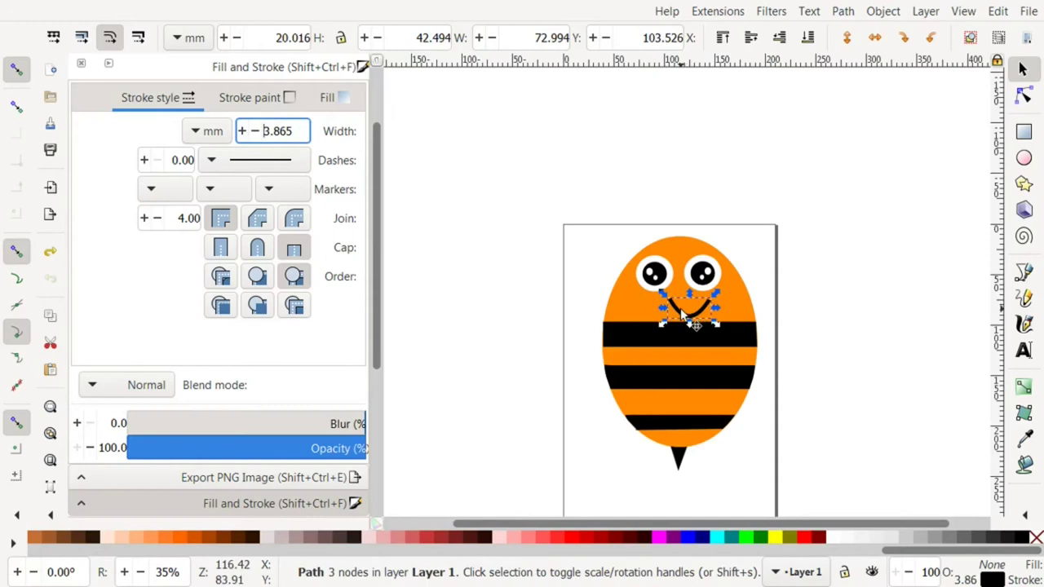
pyautogui.moveTo(715, 323)
pyautogui.mouseDown()
pyautogui.moveTo(705, 310)
pyautogui.moveTo(678, 316)
pyautogui.moveTo(705, 296)
pyautogui.mouseUp()
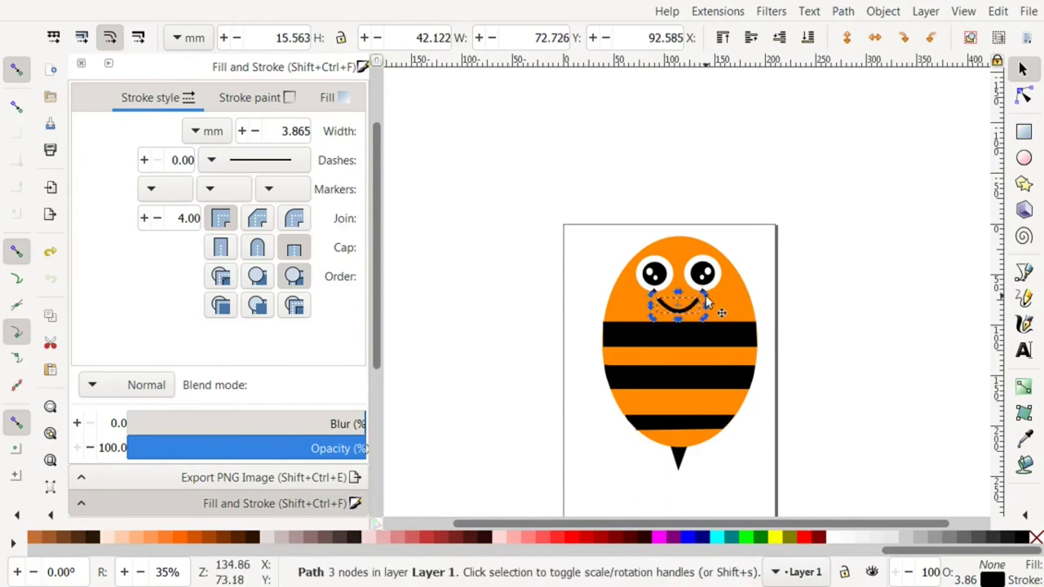
pyautogui.click(791, 323)
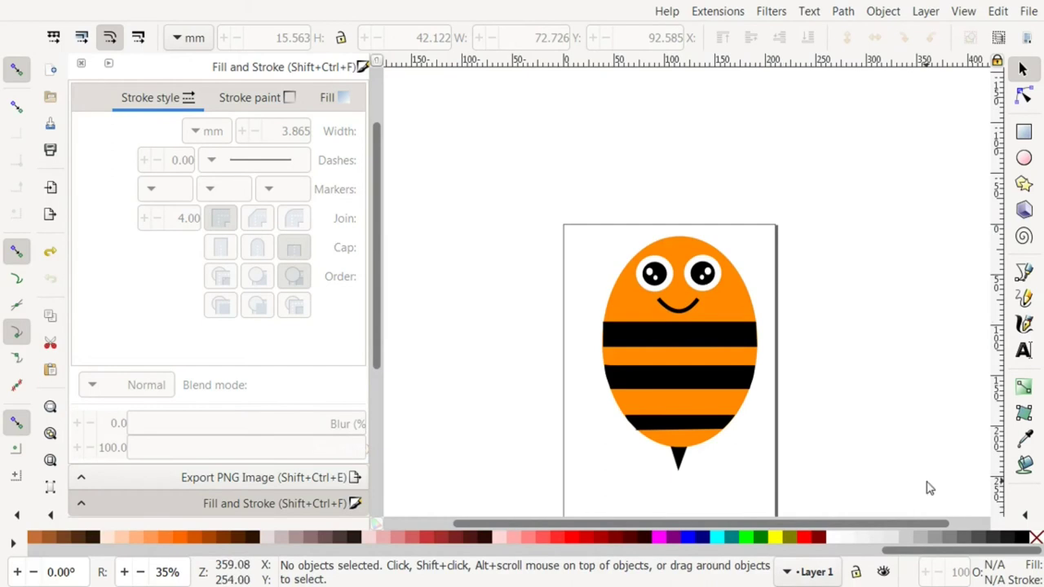
pyautogui.click(1027, 163)
# - Draw a small ellipse and rotate it about 22° onto the bee's right cheek
pyautogui.moveTo(829, 245)
pyautogui.mouseDown()
pyautogui.moveTo(866, 258)
pyautogui.moveTo(858, 257)
pyautogui.mouseUp()
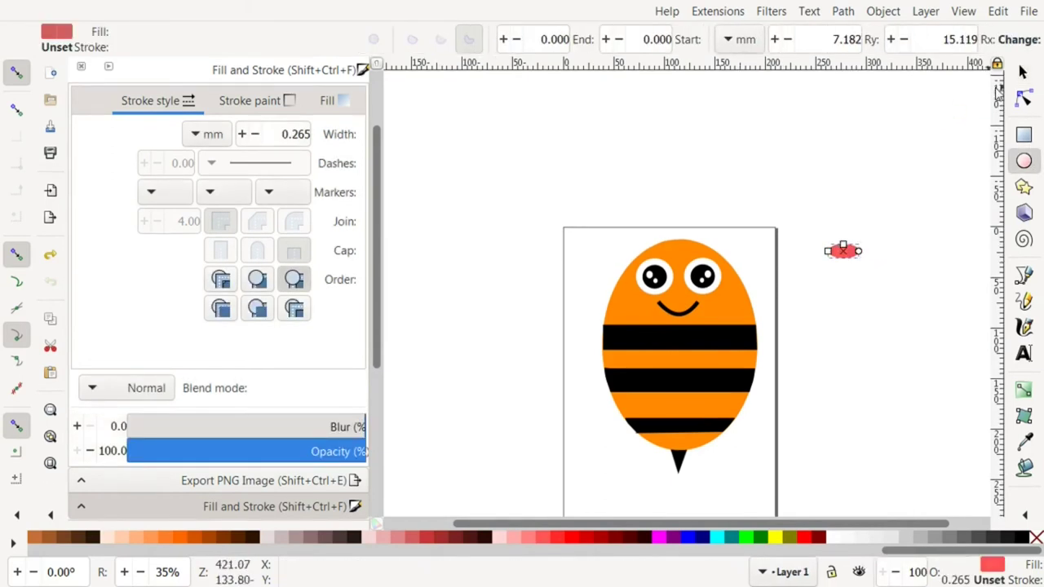
pyautogui.click(1023, 70)
pyautogui.click(848, 263)
pyautogui.moveTo(823, 259)
pyautogui.mouseDown()
pyautogui.moveTo(829, 268)
pyautogui.moveTo(855, 247)
pyautogui.moveTo(702, 305)
pyautogui.moveTo(748, 279)
pyautogui.moveTo(724, 316)
pyautogui.moveTo(634, 303)
pyautogui.mouseUp()
pyautogui.click(842, 248)
pyautogui.click(713, 299)
pyautogui.click(724, 293)
# - Duplicate the cheek and place the copy on the left side of the smile
pyautogui.hotkey('ctrl', 'd')
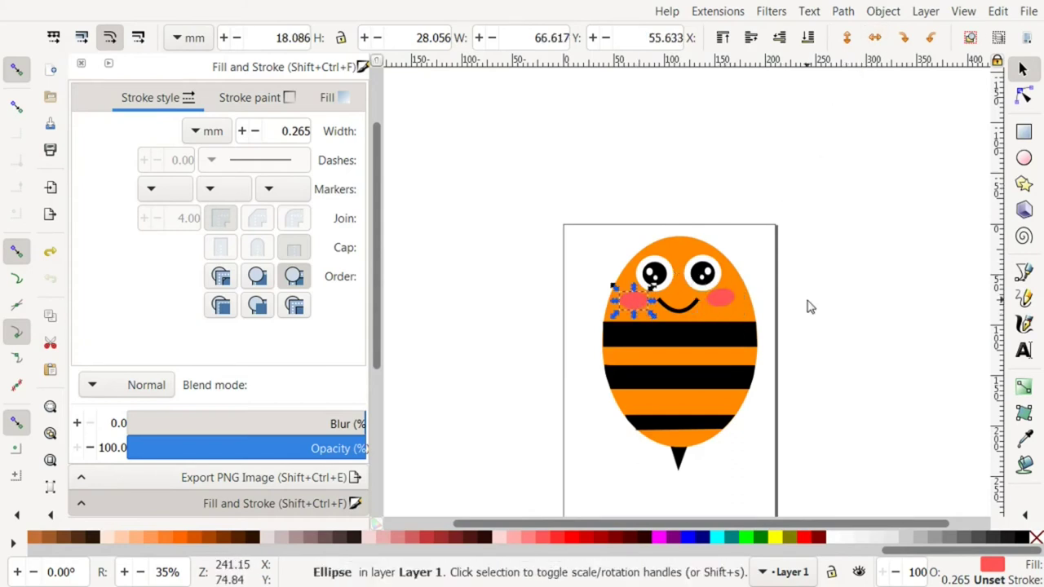
pyautogui.click(807, 310)
pyautogui.moveTo(634, 299); pyautogui.dragTo(646, 298)
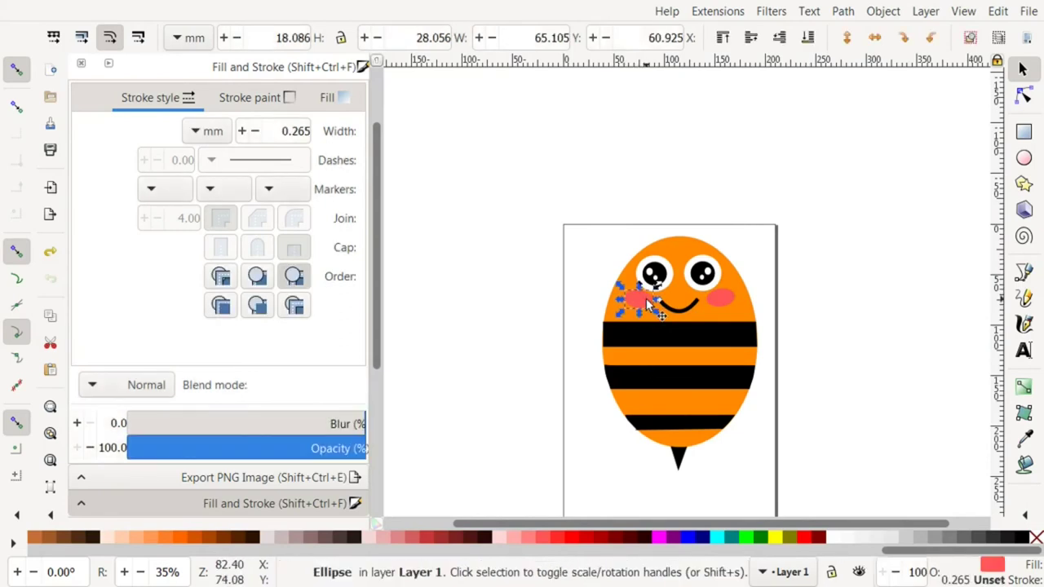
pyautogui.click(542, 304)
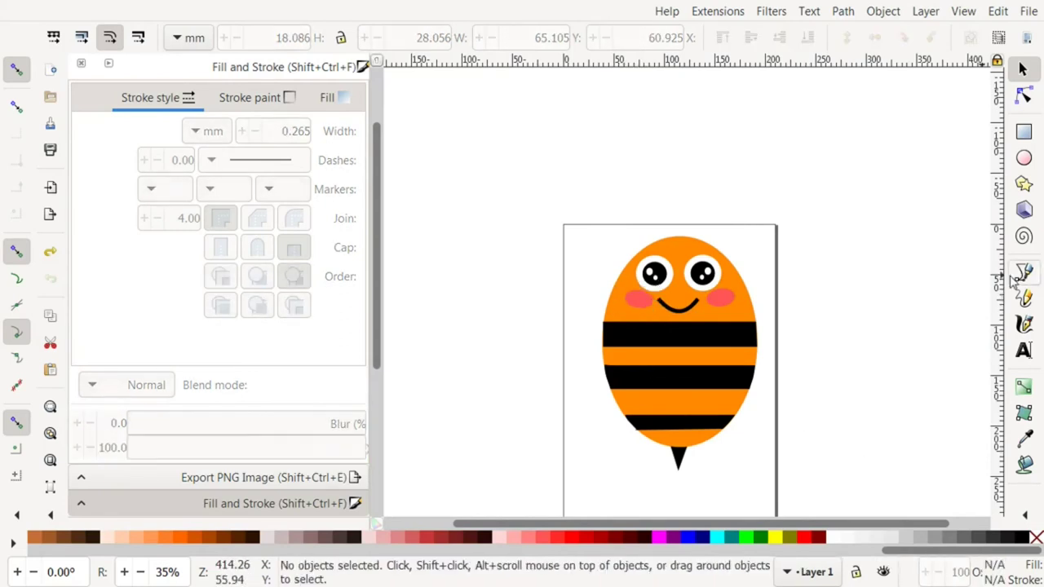
pyautogui.click(1024, 159)
# - Draw a large ellipse beside the page, convert it to a path, and sharpen its left node
pyautogui.moveTo(807, 172); pyautogui.dragTo(937, 262)
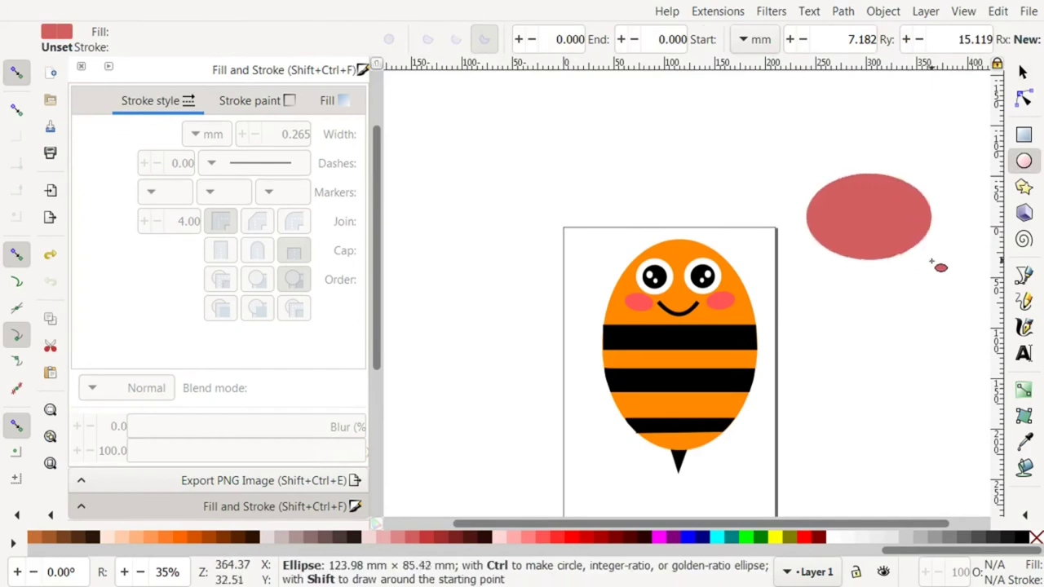
pyautogui.click(839, 9)
pyautogui.click(835, 33)
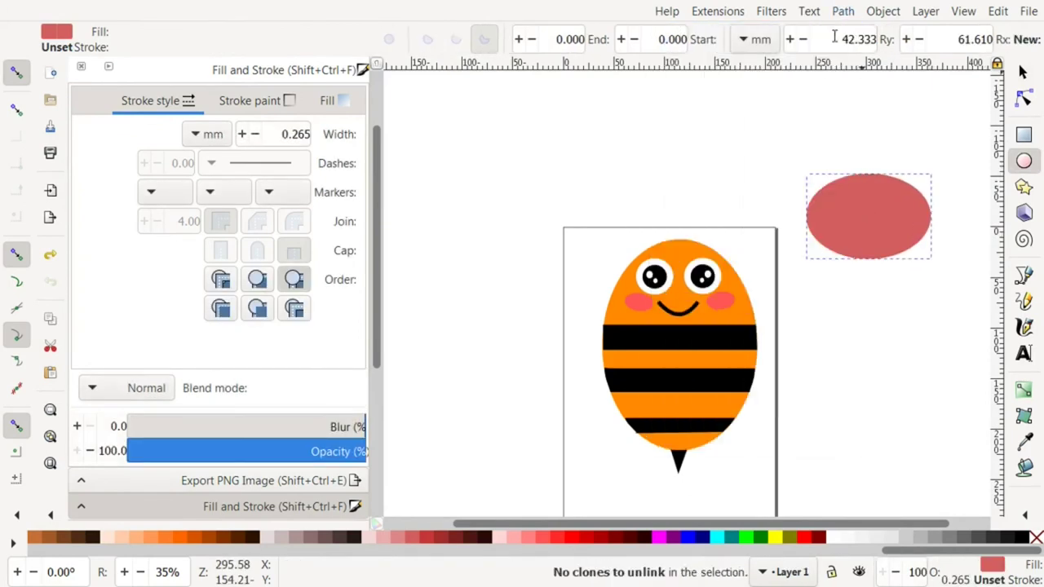
pyautogui.click(1024, 98)
pyautogui.click(805, 213)
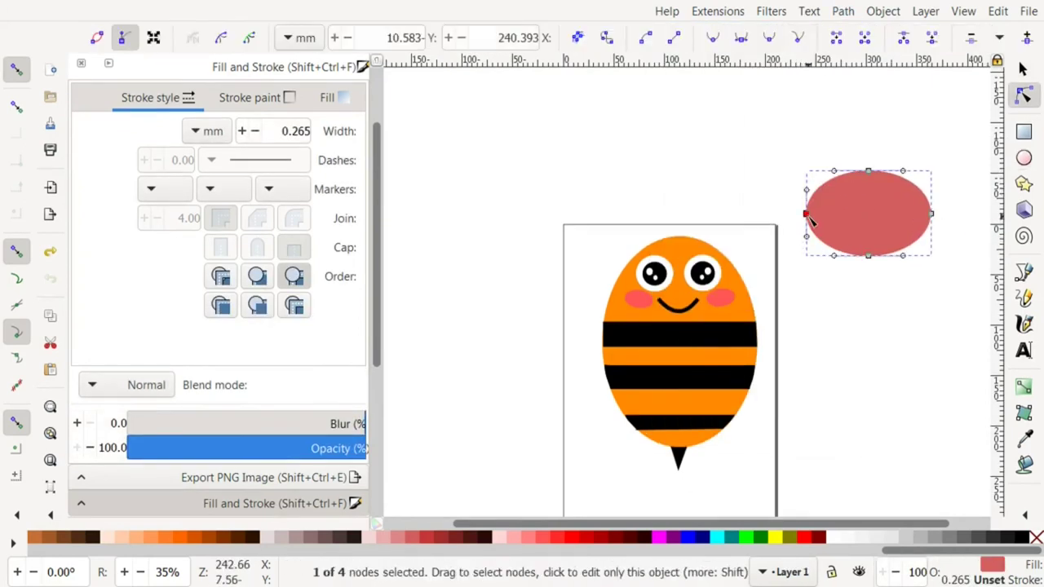
pyautogui.moveTo(810, 236); pyautogui.dragTo(806, 213)
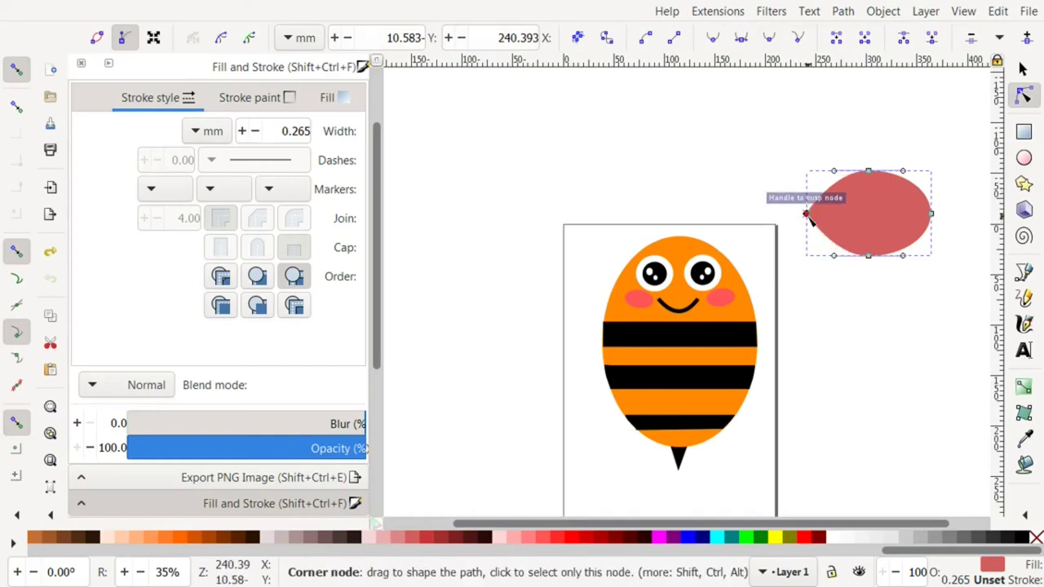
# - Fill the wing shape with blue #80B3FF
pyautogui.scroll(-5, 467, 546)
pyautogui.click(479, 538)
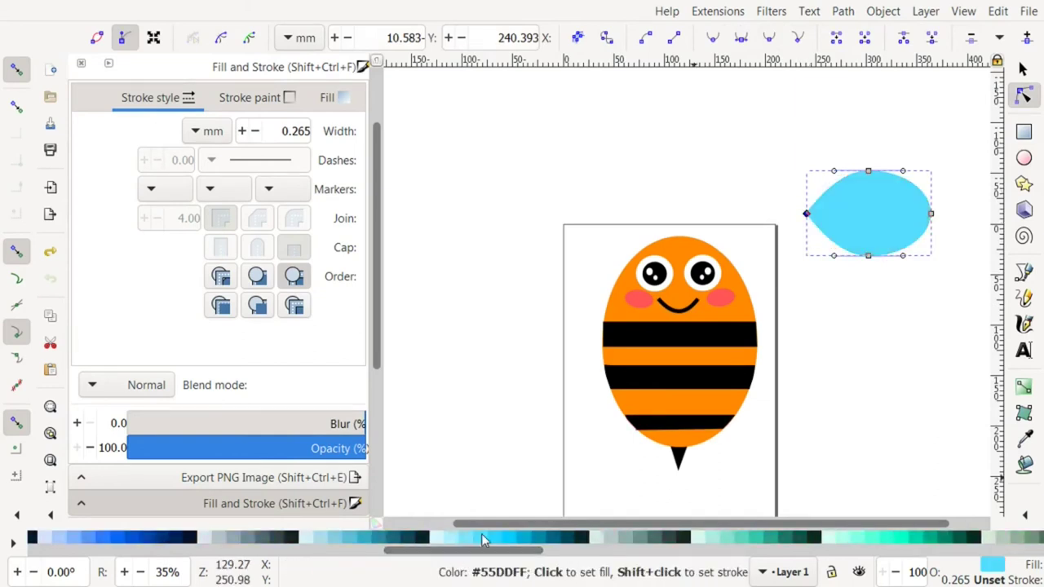
pyautogui.click(473, 540)
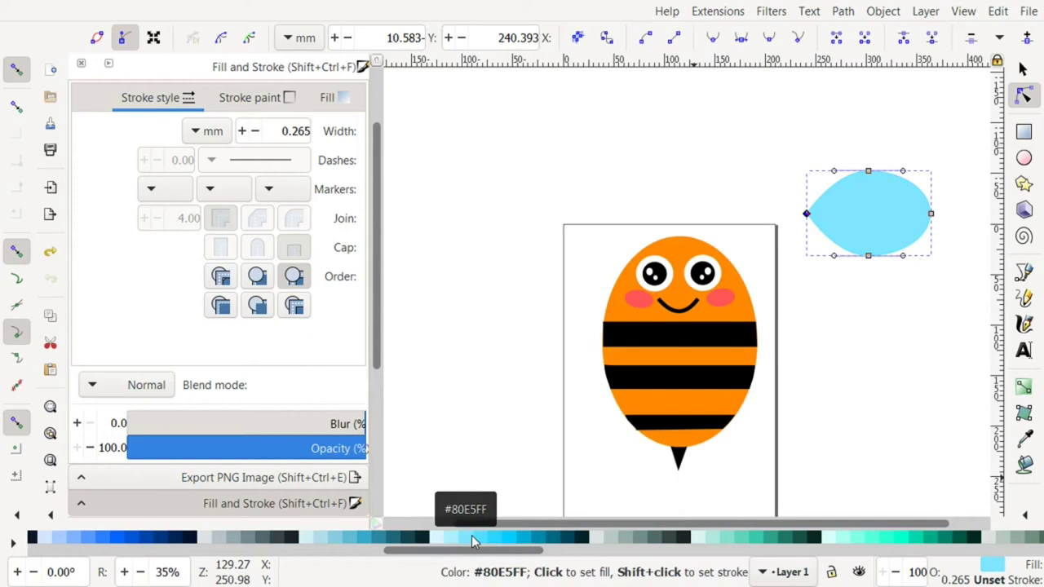
pyautogui.scroll(5, 473, 540)
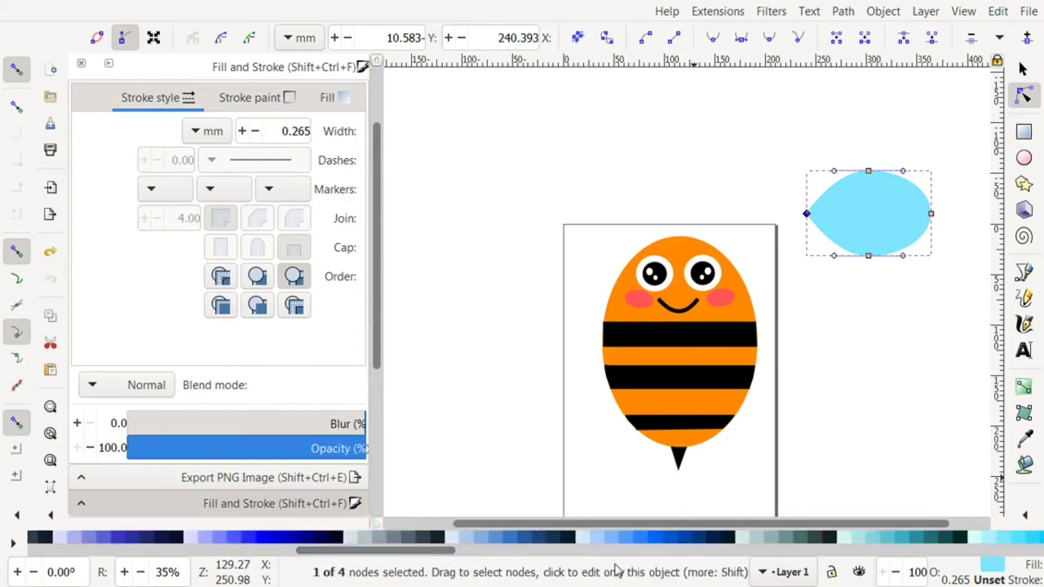
pyautogui.click(602, 541)
pyautogui.click(618, 540)
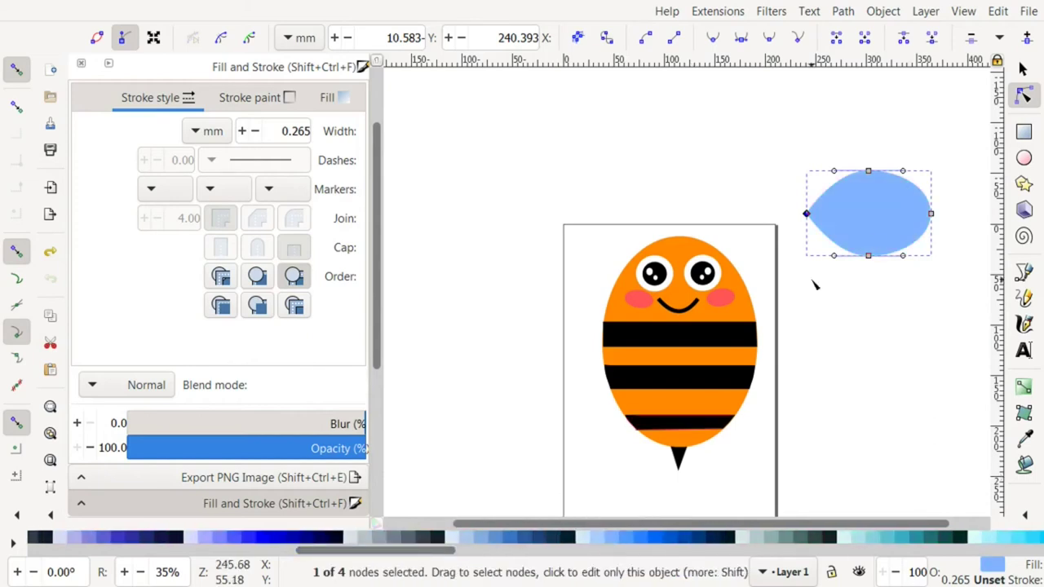
pyautogui.click(1024, 70)
# - Duplicate the blue wing and place the copy as the bee's right upper wing
pyautogui.hotkey('ctrl', 'd')
pyautogui.moveTo(876, 226)
pyautogui.mouseDown()
pyautogui.moveTo(807, 320)
pyautogui.moveTo(771, 326)
pyautogui.mouseUp()
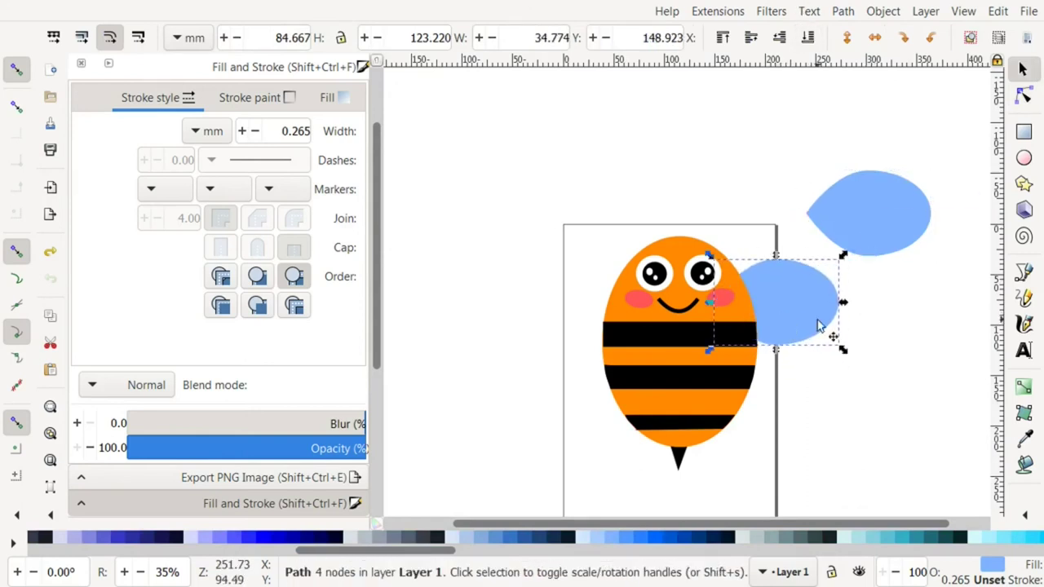
pyautogui.moveTo(843, 349)
pyautogui.mouseDown()
pyautogui.moveTo(810, 258)
pyautogui.moveTo(578, 285)
pyautogui.mouseUp()
# - Add a mirrored copy as the left upper wing, adjust both, and select the spare wing
pyautogui.hotkey('ctrl', 'd')
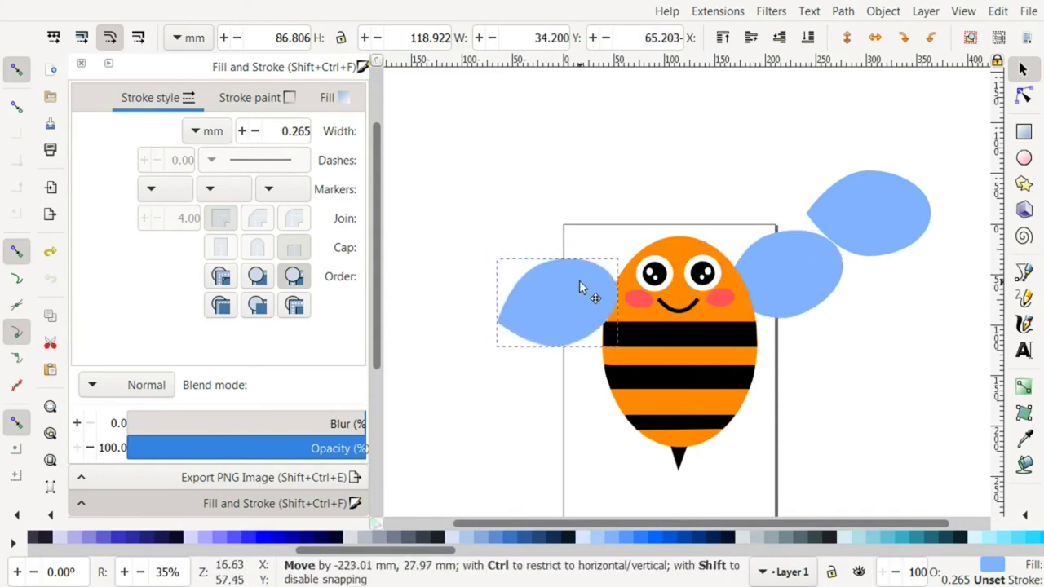
pyautogui.click(875, 38)
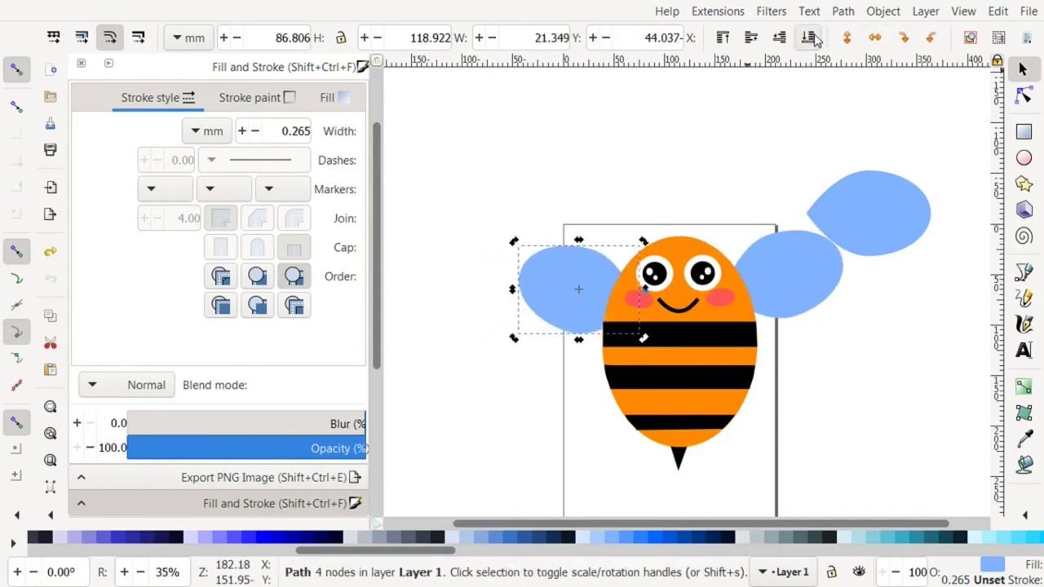
pyautogui.moveTo(573, 289)
pyautogui.mouseDown()
pyautogui.moveTo(583, 255)
pyautogui.moveTo(564, 270)
pyautogui.mouseUp()
pyautogui.moveTo(514, 233); pyautogui.dragTo(520, 228)
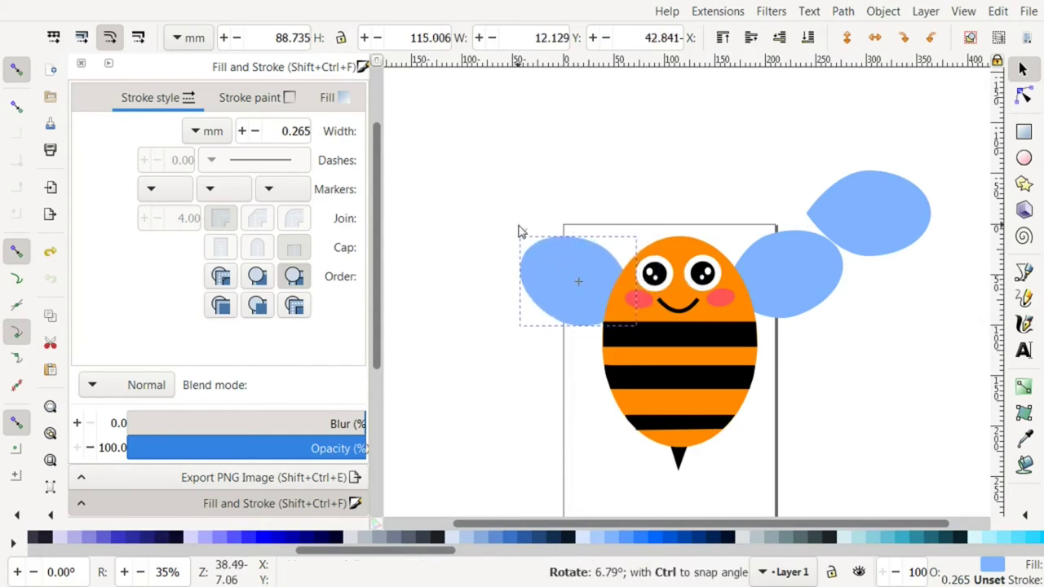
pyautogui.moveTo(791, 289); pyautogui.dragTo(784, 296)
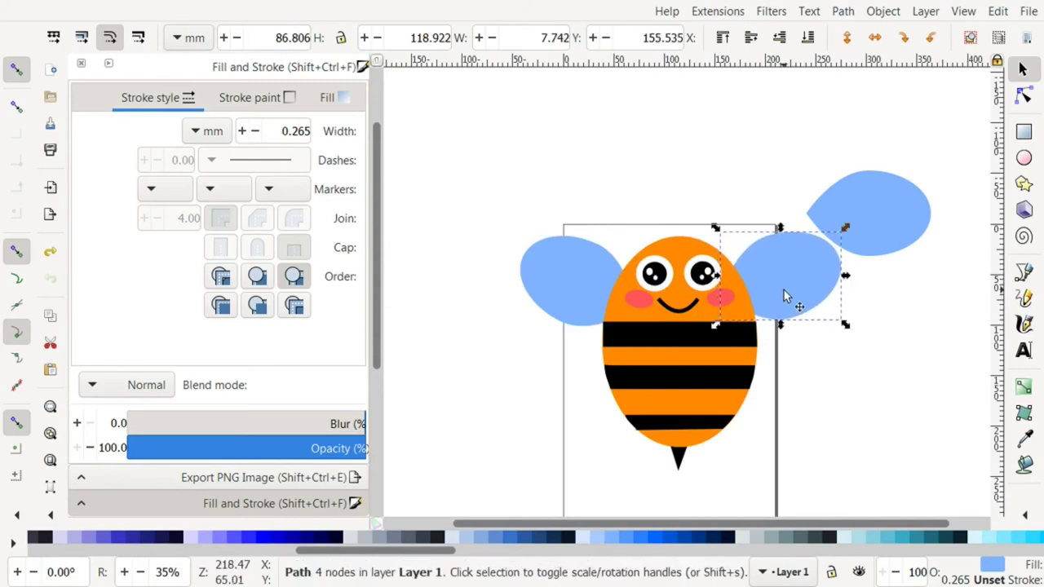
pyautogui.click(559, 424)
pyautogui.click(868, 220)
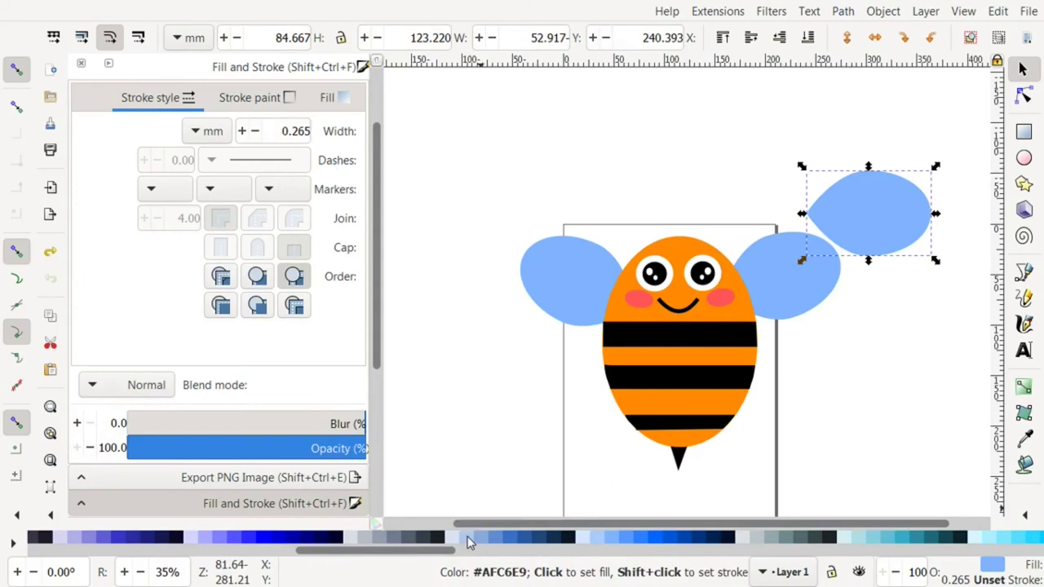
# - Fill the spare wing light blue #AFC6E9, tilt it ~31°, shrink to ~81%, tuck beside the body
pyautogui.click(469, 543)
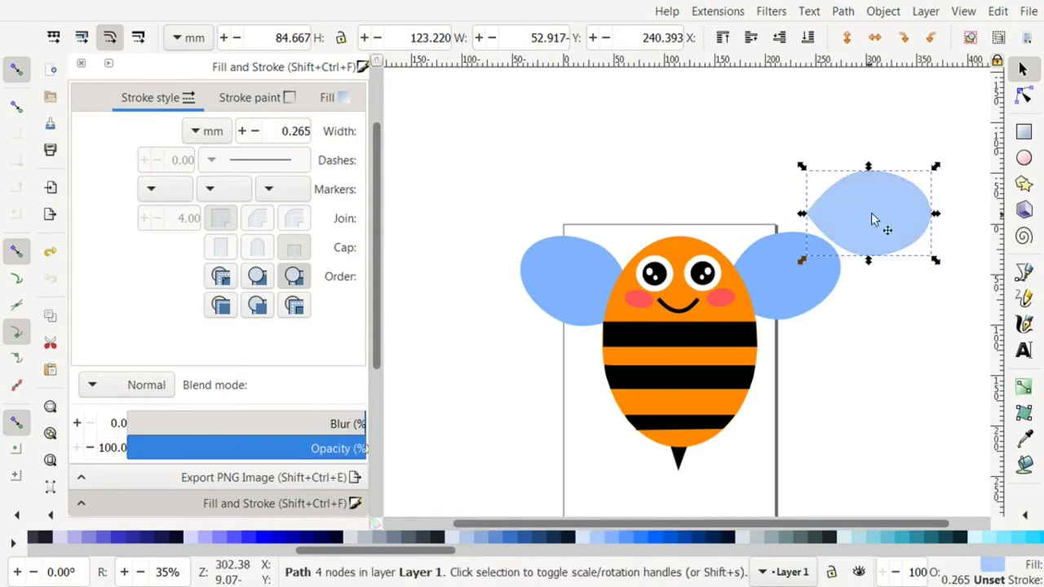
pyautogui.moveTo(877, 216); pyautogui.dragTo(875, 337)
pyautogui.click(824, 366)
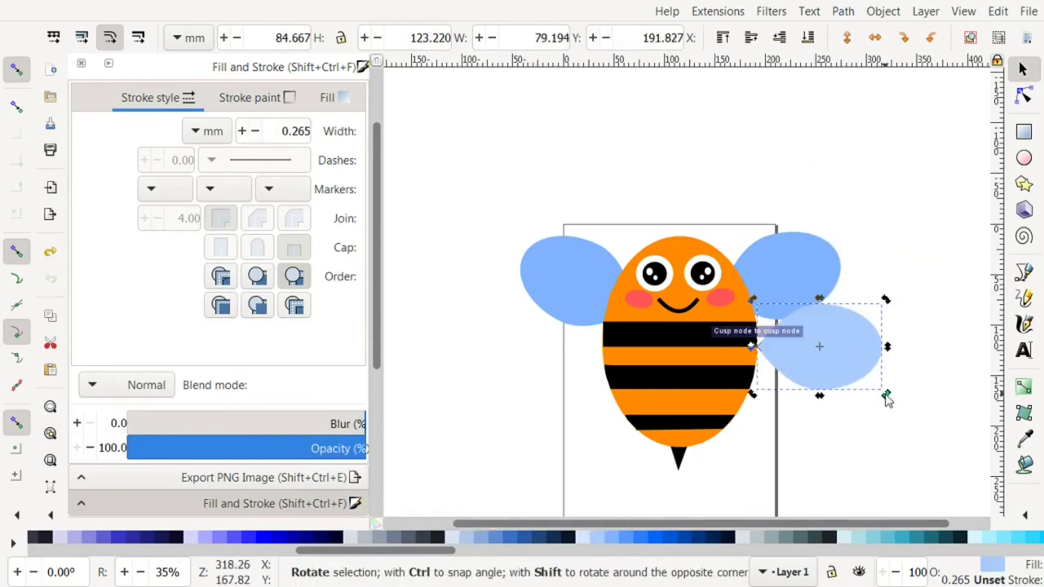
pyautogui.moveTo(885, 397); pyautogui.dragTo(850, 417)
pyautogui.click(867, 345)
pyautogui.moveTo(878, 301); pyautogui.dragTo(857, 320)
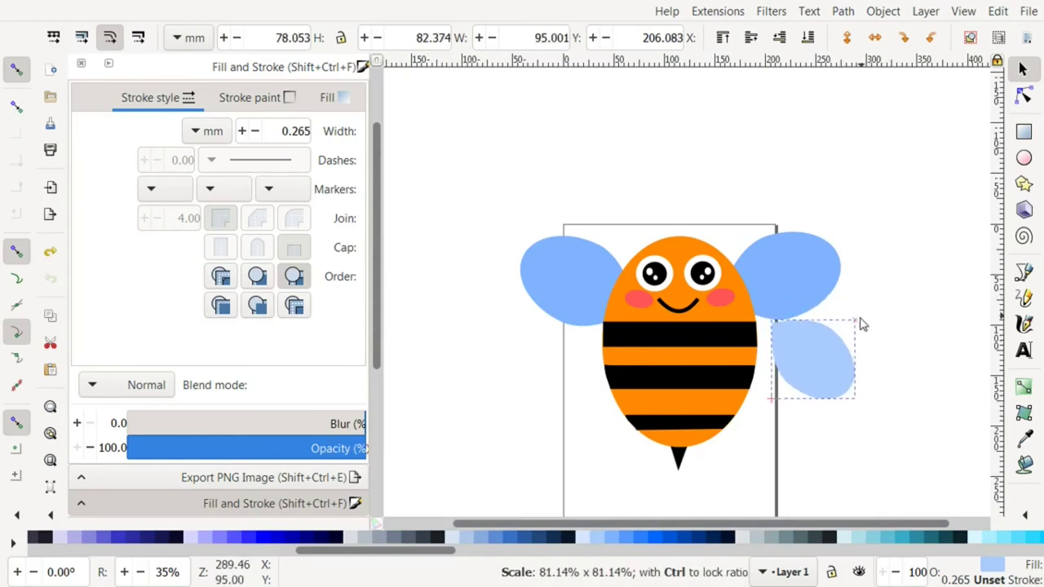
pyautogui.moveTo(843, 390); pyautogui.dragTo(805, 380)
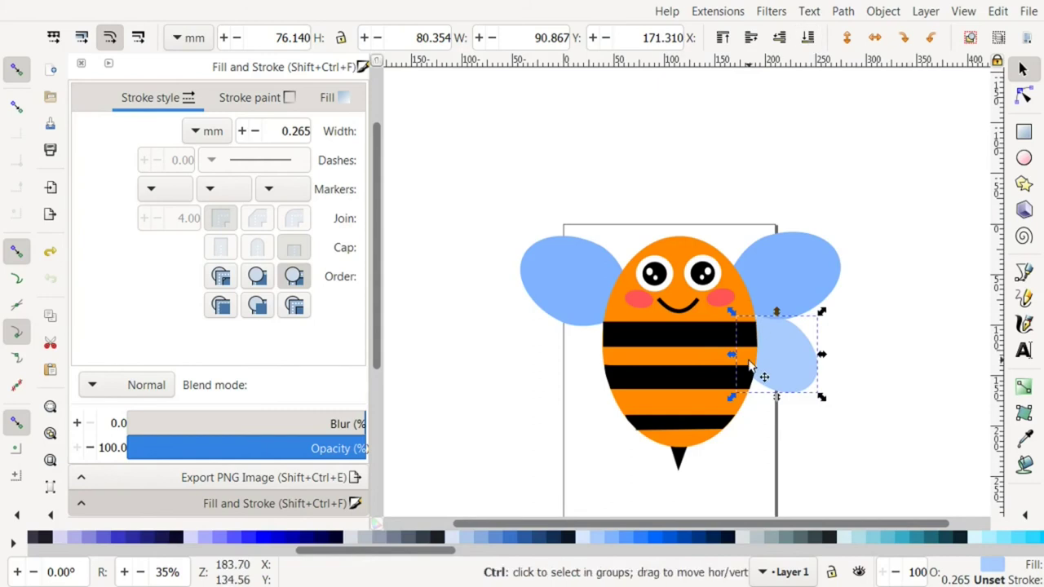
# - Place a copy of the lower wing on the left and send it behind the body
pyautogui.moveTo(748, 361)
pyautogui.mouseDown()
pyautogui.moveTo(498, 384)
pyautogui.moveTo(581, 363)
pyautogui.mouseUp()
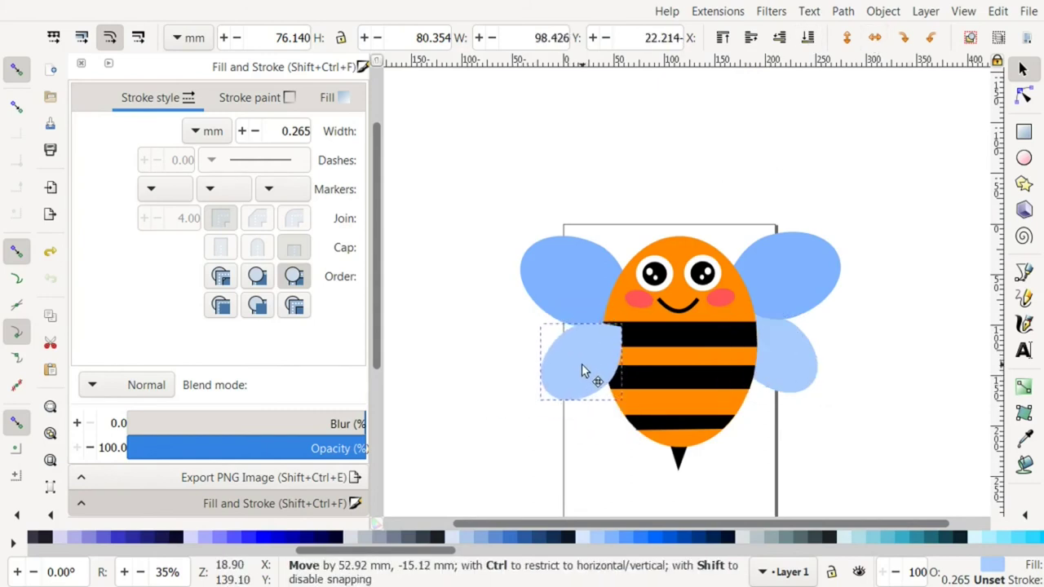
pyautogui.click(807, 37)
pyautogui.click(860, 378)
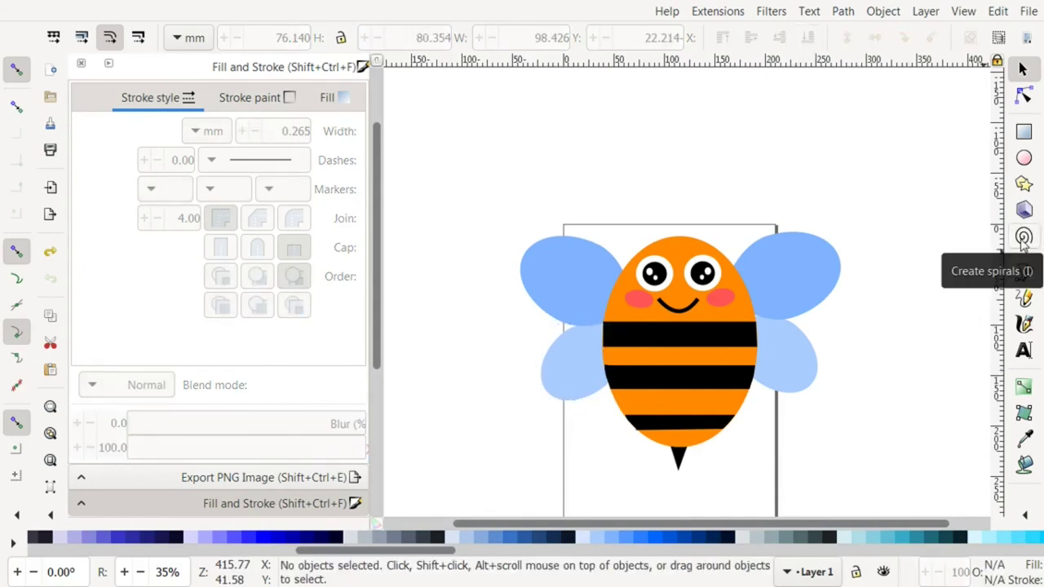
# - Draw an antenna line above the bee, thicken its stroke, and bend it into a curve
pyautogui.click(1023, 275)
pyautogui.click(892, 137)
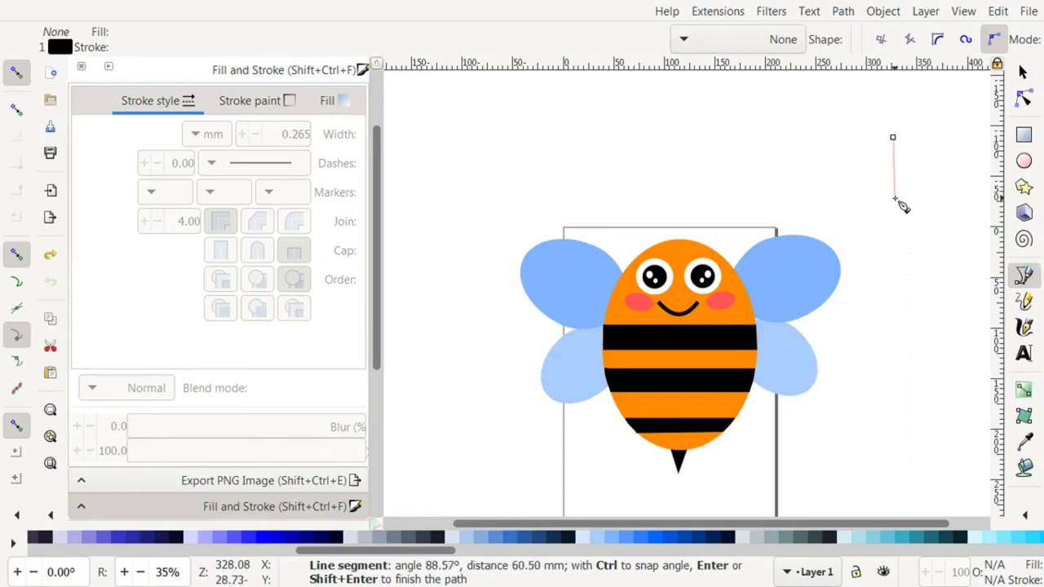
pyautogui.doubleClick(895, 198)
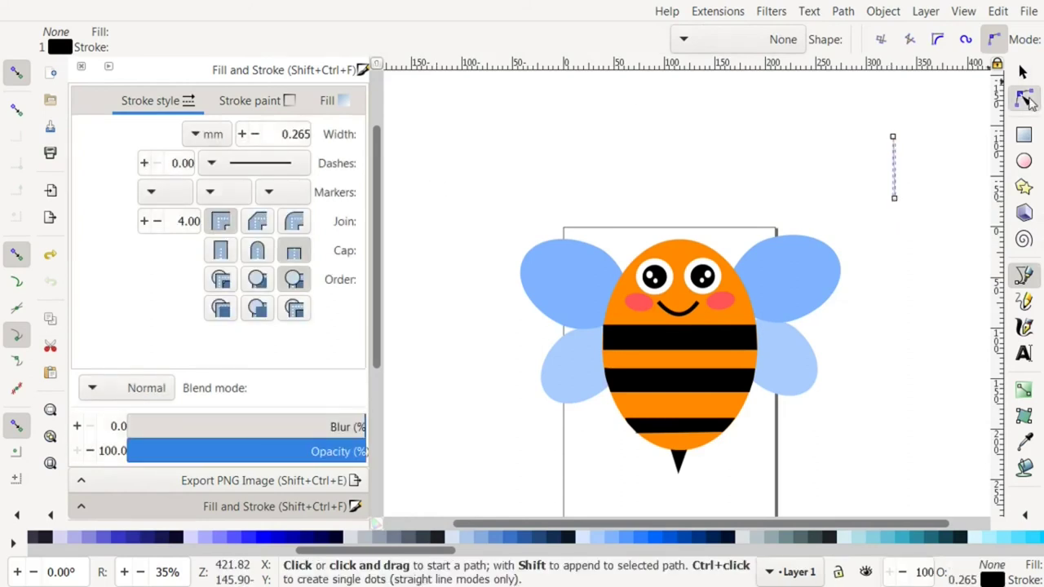
pyautogui.click(1024, 97)
pyautogui.click(243, 133)
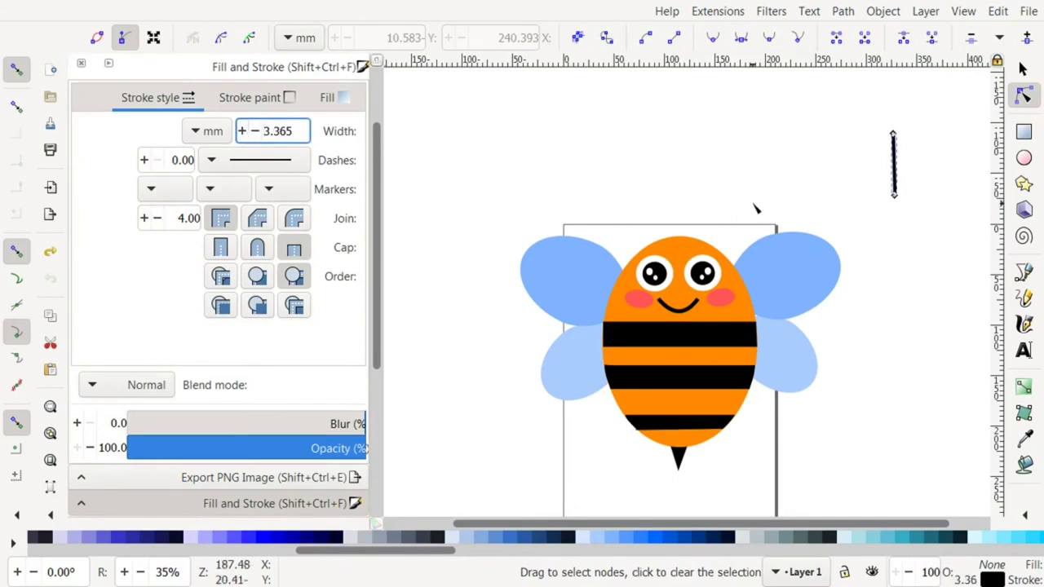
pyautogui.moveTo(893, 167)
pyautogui.mouseDown()
pyautogui.moveTo(898, 179)
pyautogui.moveTo(690, 236)
pyautogui.mouseUp()
# - Duplicate the antenna, flip it horizontally, and position it as the second antenna
pyautogui.click(1023, 70)
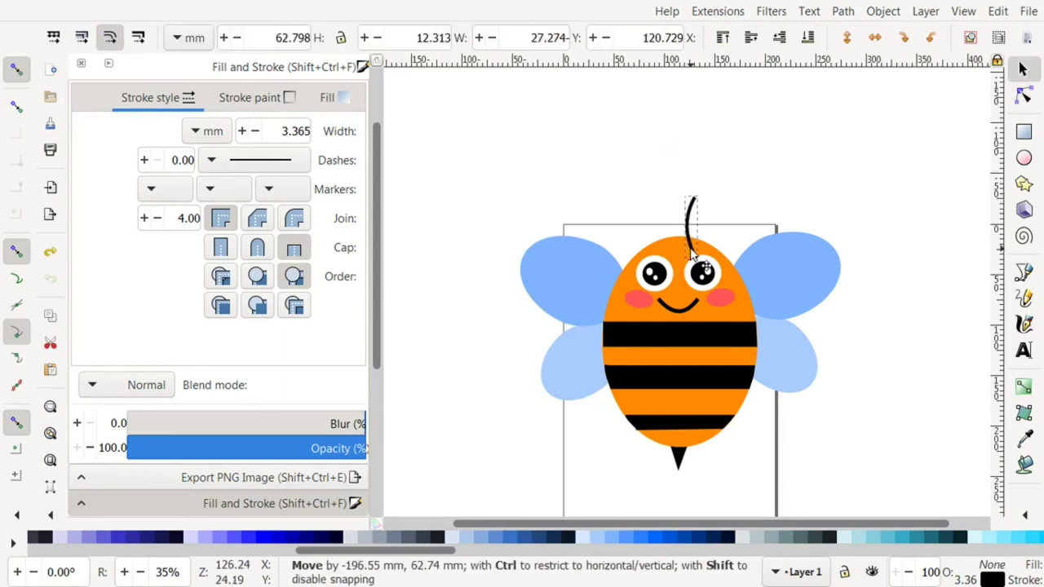
pyautogui.hotkey('ctrl', 'd')
pyautogui.click(874, 38)
pyautogui.moveTo(690, 234); pyautogui.dragTo(664, 234)
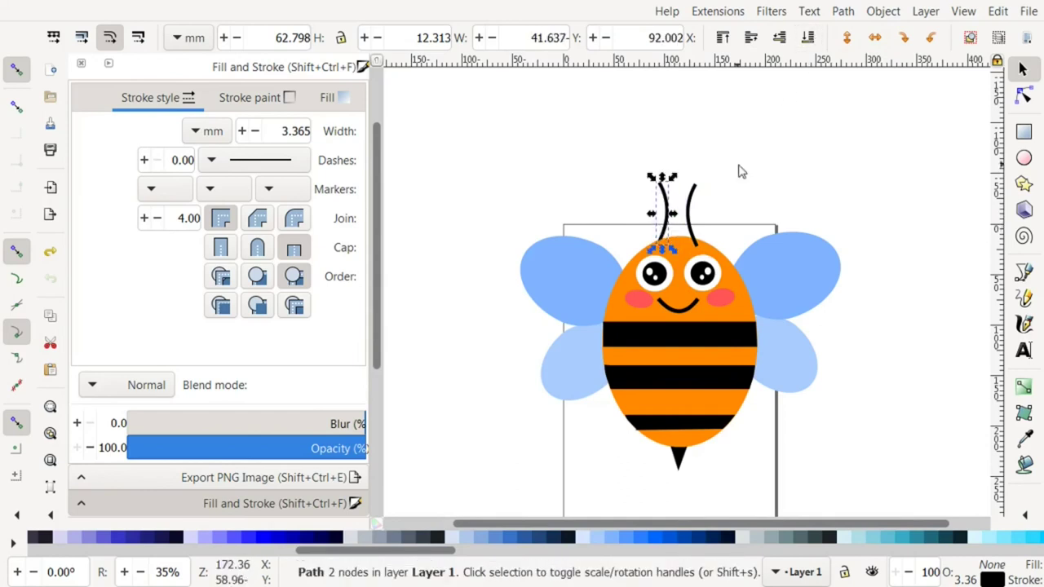
pyautogui.click(690, 211)
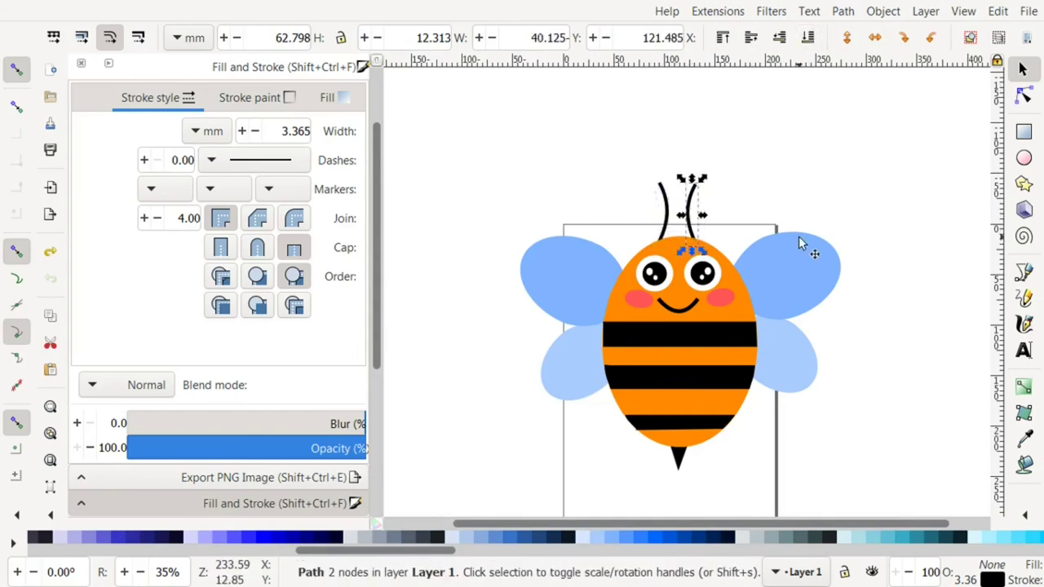
pyautogui.click(787, 203)
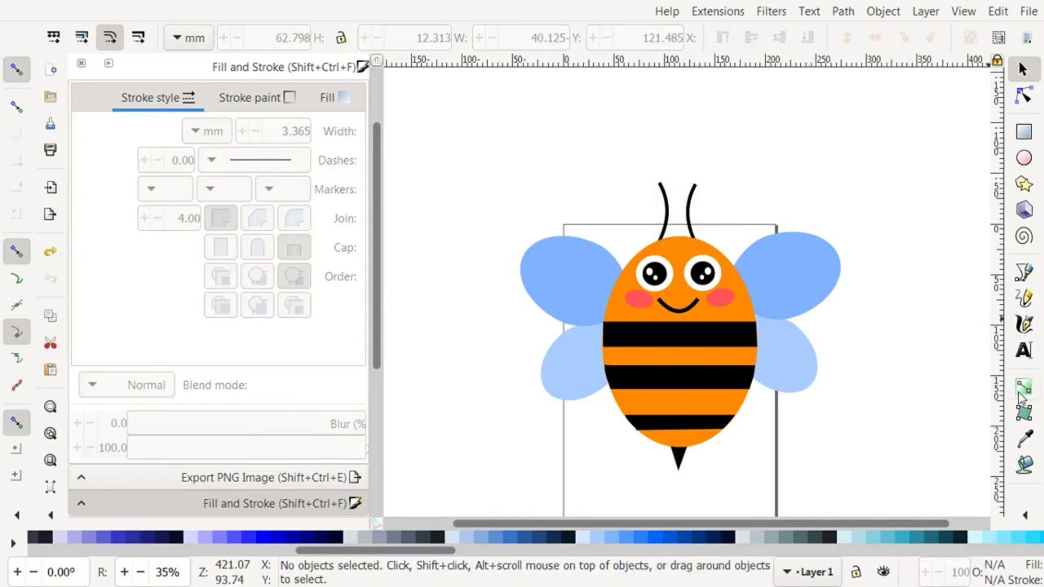
pyautogui.scroll(-5, 978, 537)
# - Draw a small black ball on the right antenna tip and copy it for the left tip
pyautogui.click(1024, 515)
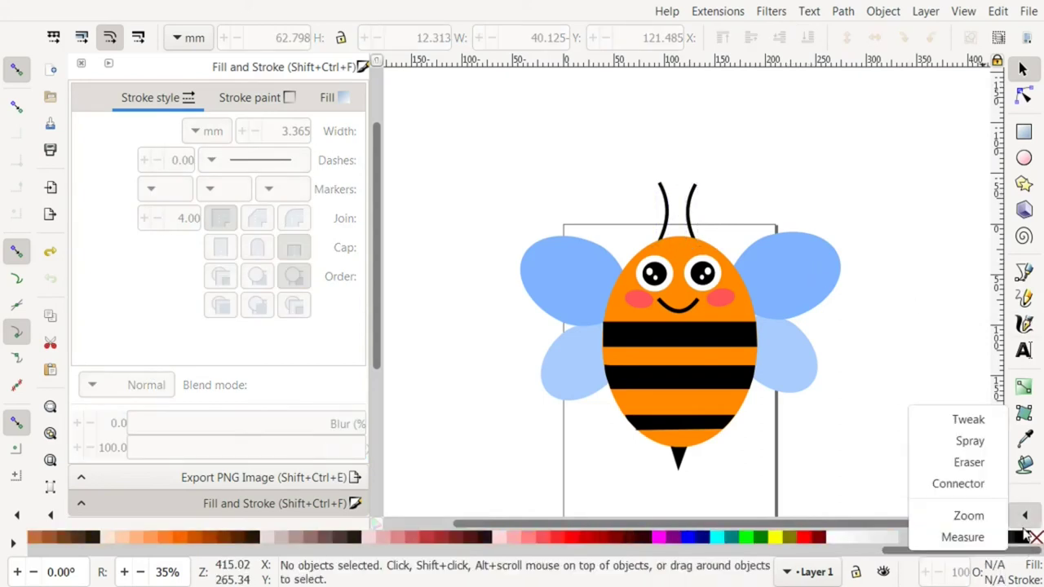
pyautogui.click(1019, 175)
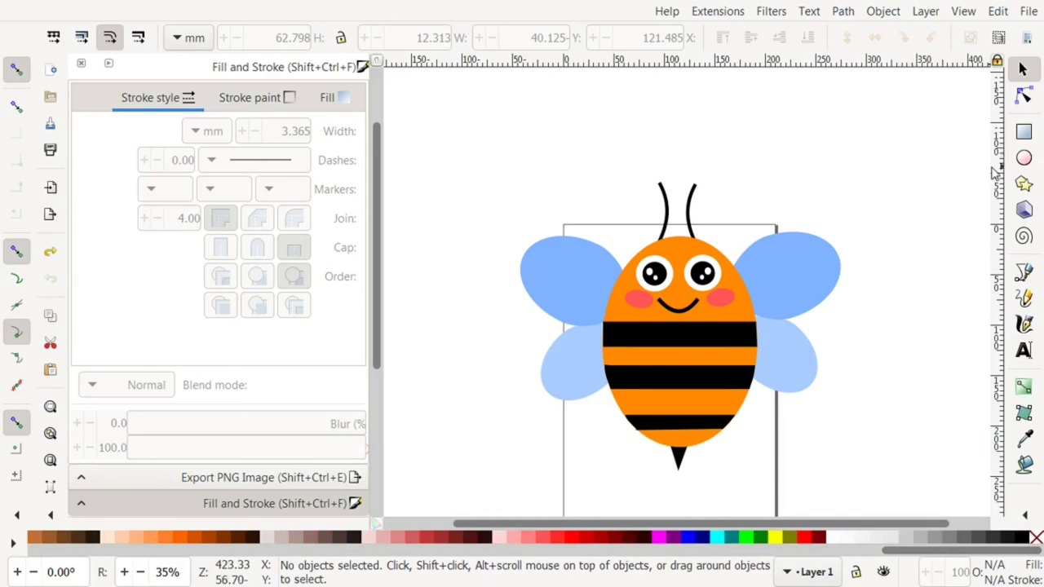
pyautogui.click(1023, 158)
pyautogui.moveTo(841, 150); pyautogui.dragTo(857, 166)
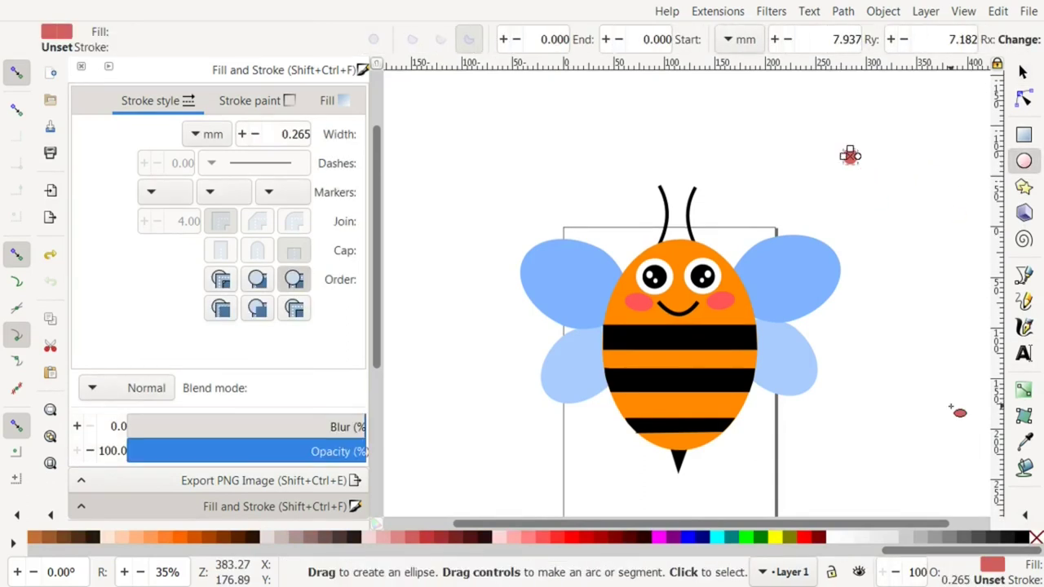
pyautogui.click(1020, 537)
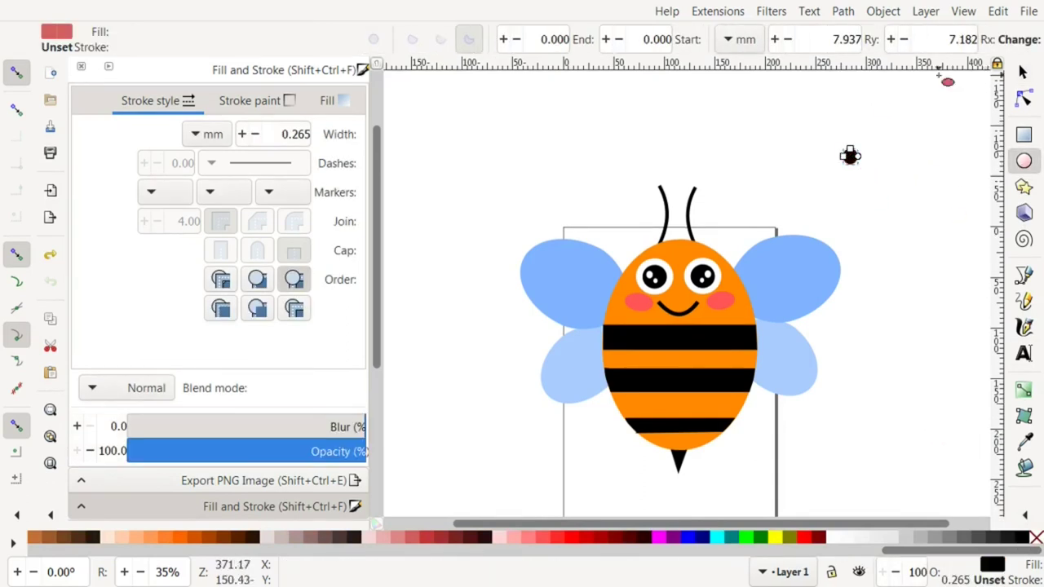
pyautogui.click(1024, 72)
pyautogui.moveTo(850, 156); pyautogui.dragTo(659, 184)
pyautogui.hotkey('ctrl', 'd')
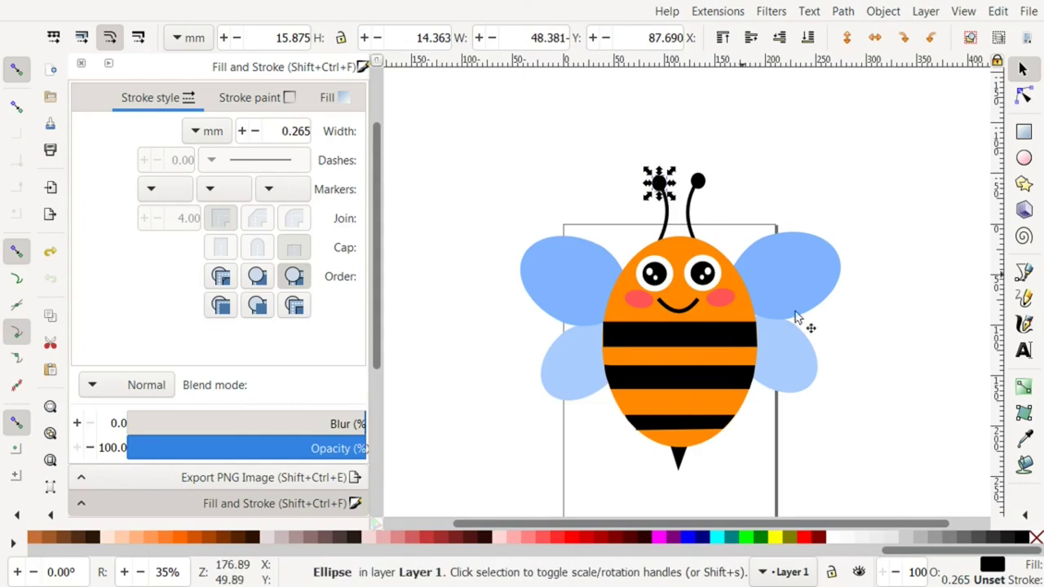
pyautogui.click(858, 349)
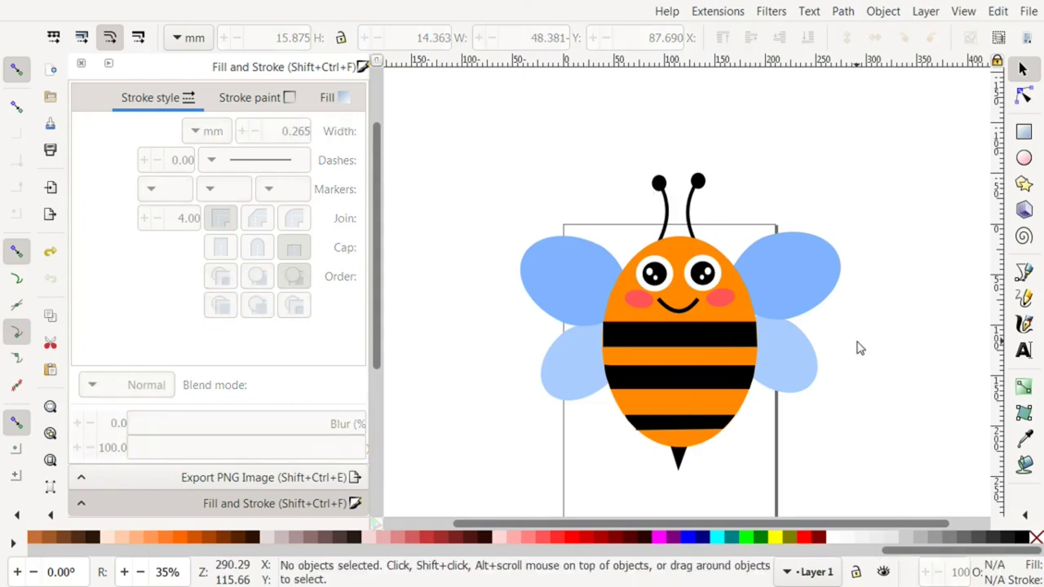
# - Draw a black ellipse and make tilted copies as the bee's right and left arms
pyautogui.click(1024, 158)
pyautogui.moveTo(818, 135)
pyautogui.mouseDown()
pyautogui.moveTo(853, 145)
pyautogui.moveTo(879, 321)
pyautogui.moveTo(872, 314)
pyautogui.moveTo(757, 362)
pyautogui.moveTo(745, 379)
pyautogui.moveTo(783, 360)
pyautogui.moveTo(601, 356)
pyautogui.moveTo(604, 347)
pyautogui.mouseUp()
pyautogui.click(1024, 536)
pyautogui.click(1024, 71)
pyautogui.hotkey('ctrl', 'd')
pyautogui.click(757, 362)
pyautogui.hotkey('ctrl', 'd')
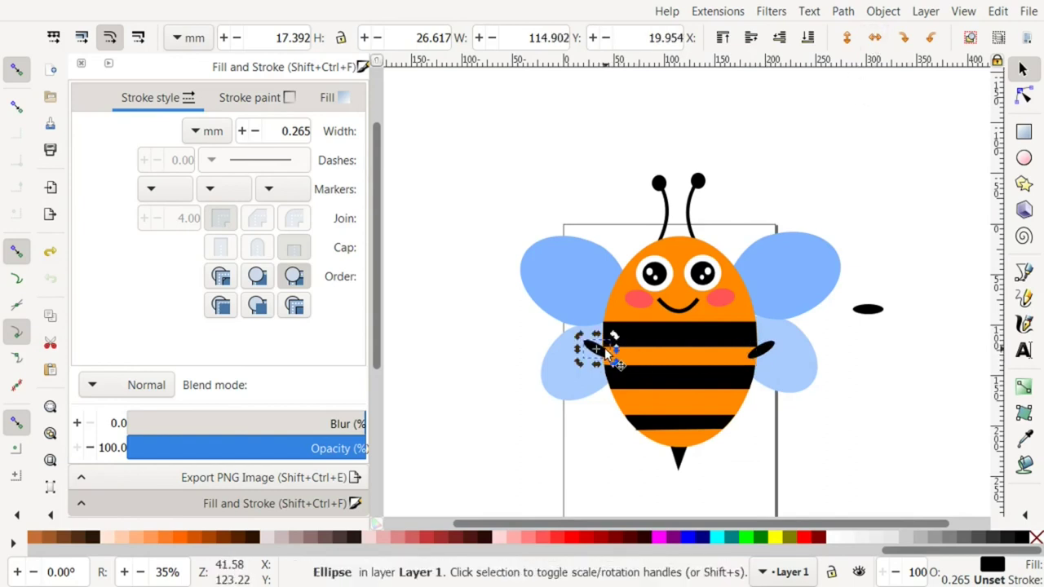
pyautogui.click(844, 469)
# - Make two legs from arm copies, mirroring the left one, and delete the stray black ellipse
pyautogui.click(765, 357)
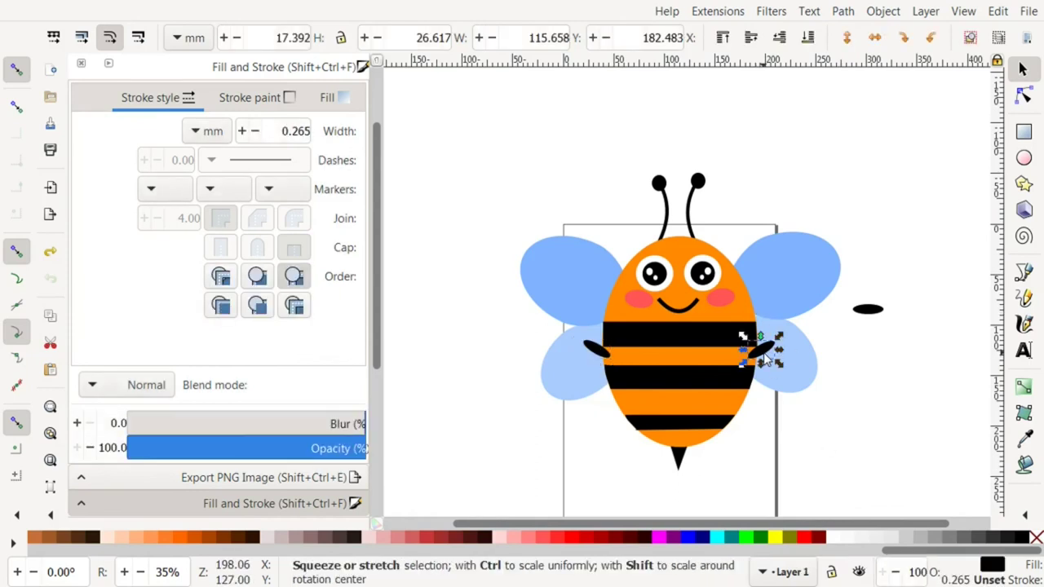
pyautogui.moveTo(767, 353); pyautogui.dragTo(748, 403)
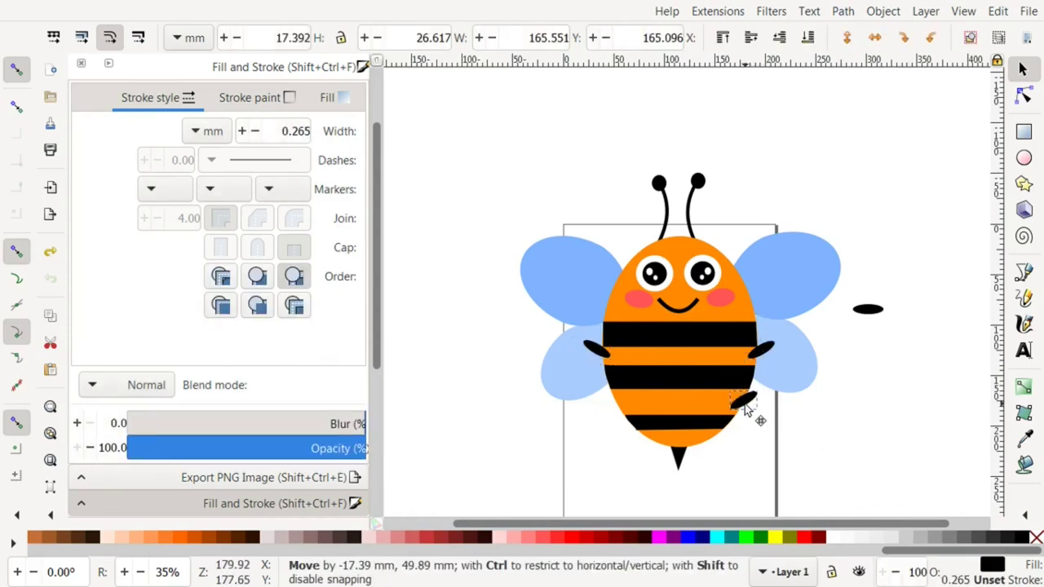
pyautogui.click(759, 455)
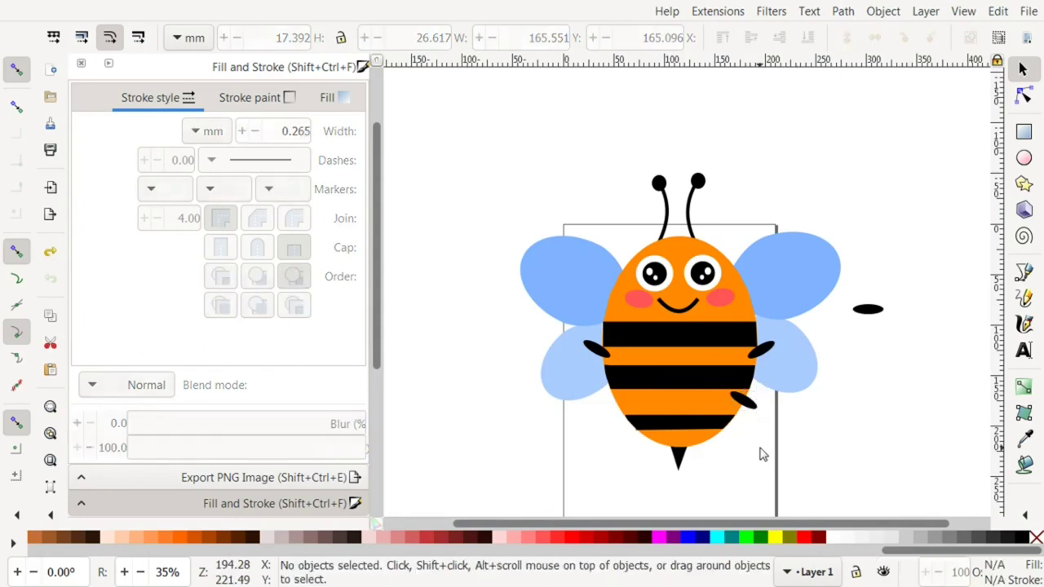
pyautogui.moveTo(748, 410)
pyautogui.mouseDown()
pyautogui.moveTo(747, 423)
pyautogui.moveTo(561, 440)
pyautogui.moveTo(618, 416)
pyautogui.moveTo(613, 424)
pyautogui.mouseUp()
pyautogui.hotkey('ctrl', 'd')
pyautogui.click(874, 38)
pyautogui.click(877, 314)
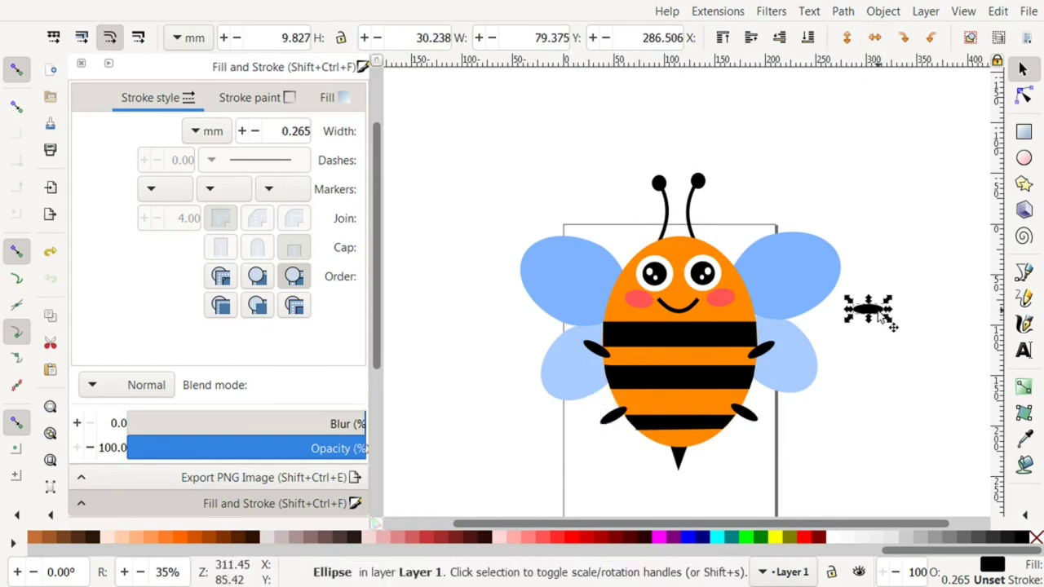
pyautogui.press('Delete')
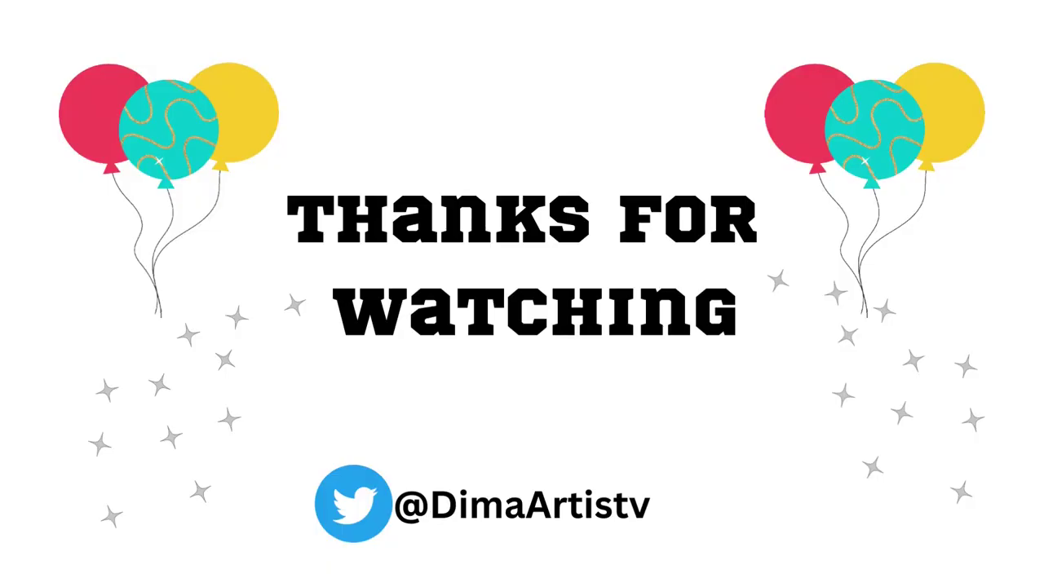